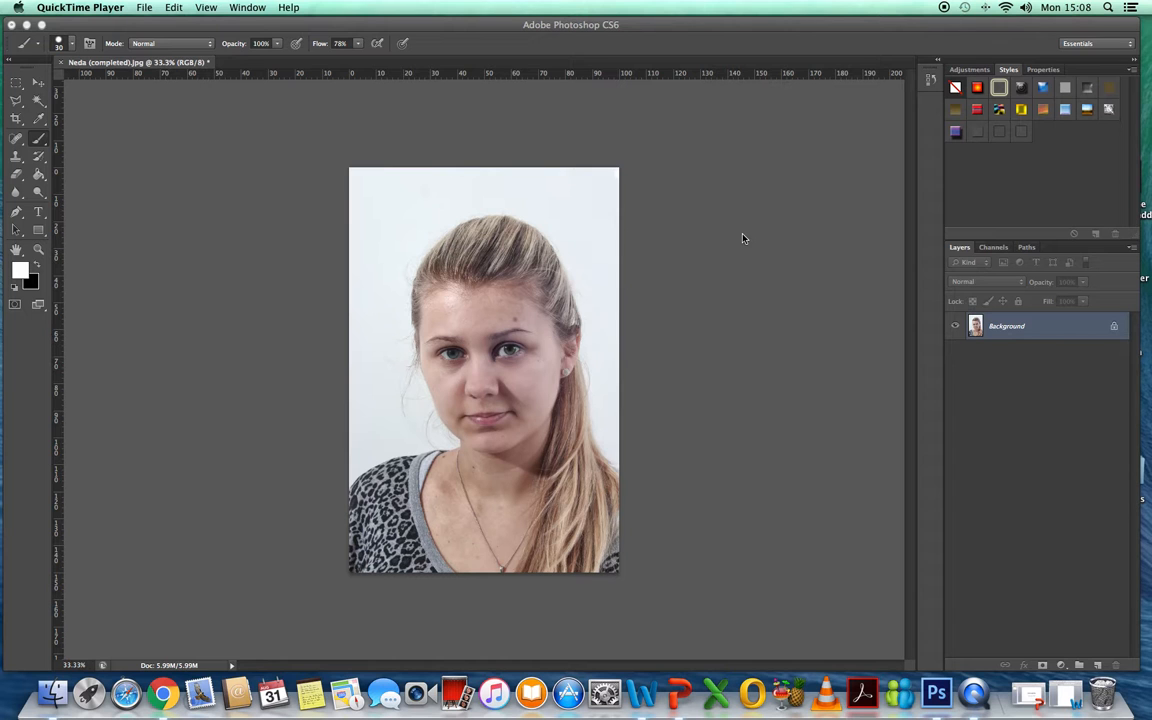
# Open the portrait in the Nik Collection's Silver Efex Pro 2 filter
pyautogui.click(628, 176)
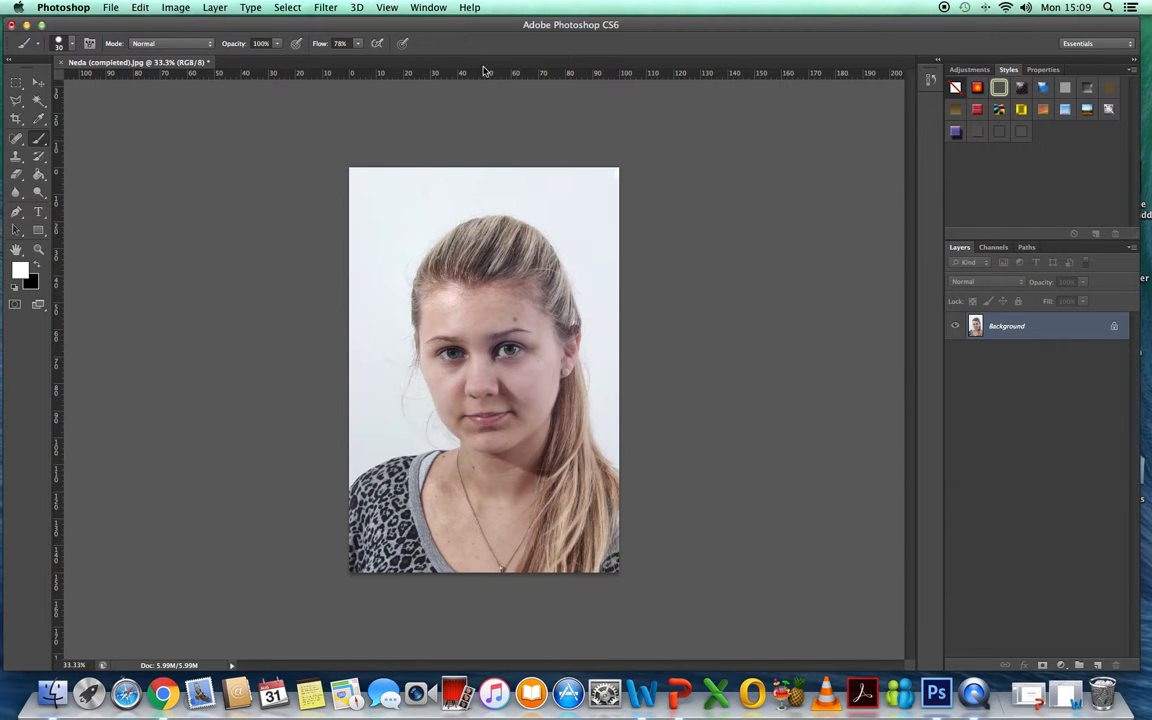
pyautogui.click(322, 8)
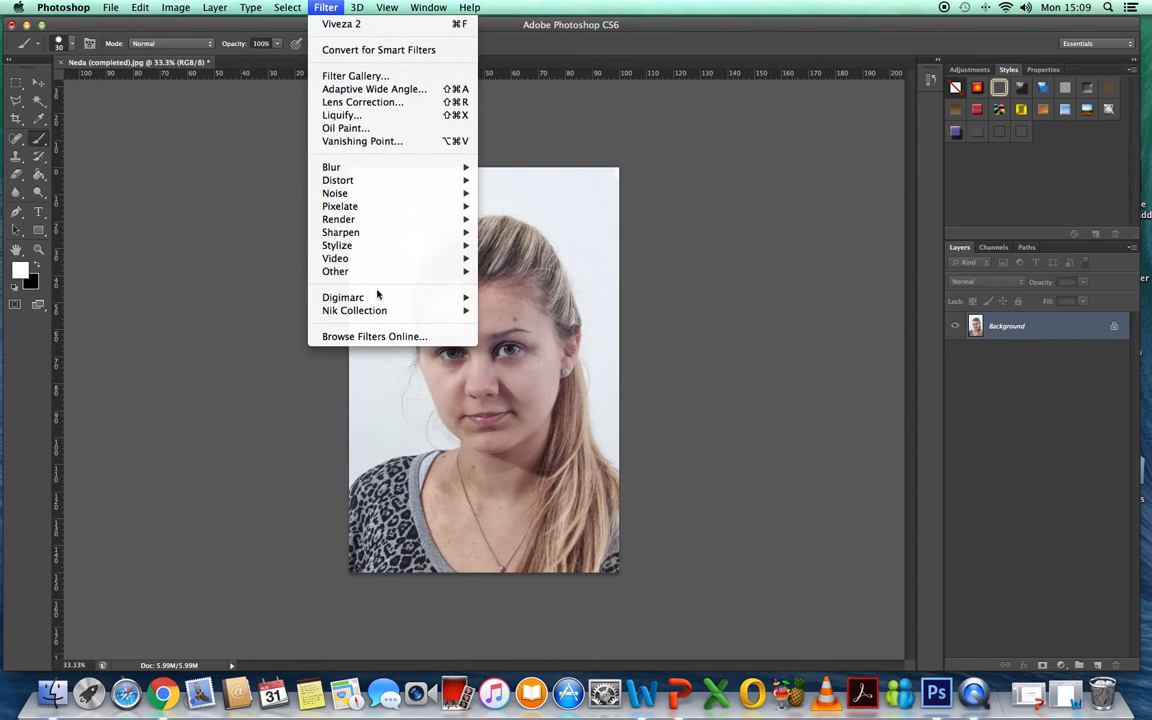
pyautogui.moveTo(445, 310)
pyautogui.click(658, 376)
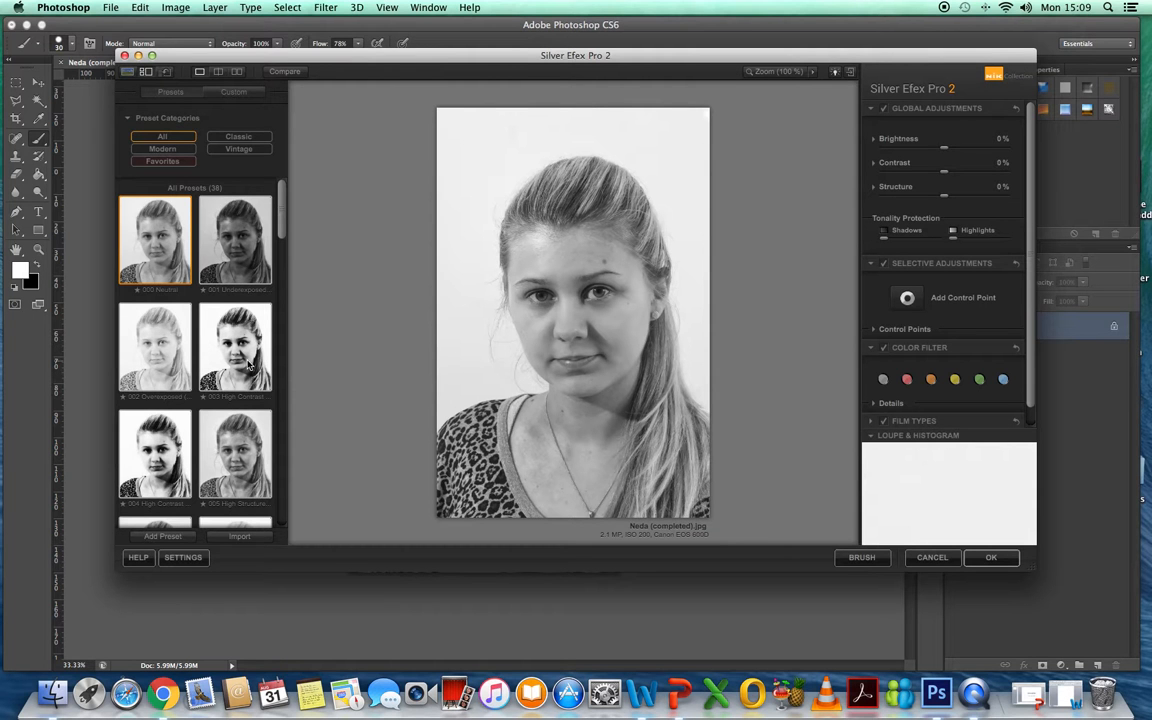
# Try the 003 and 004 High Contrast, 005 High Structure and 020 Fine Art presets on the portrait
pyautogui.click(225, 329)
pyautogui.click(178, 453)
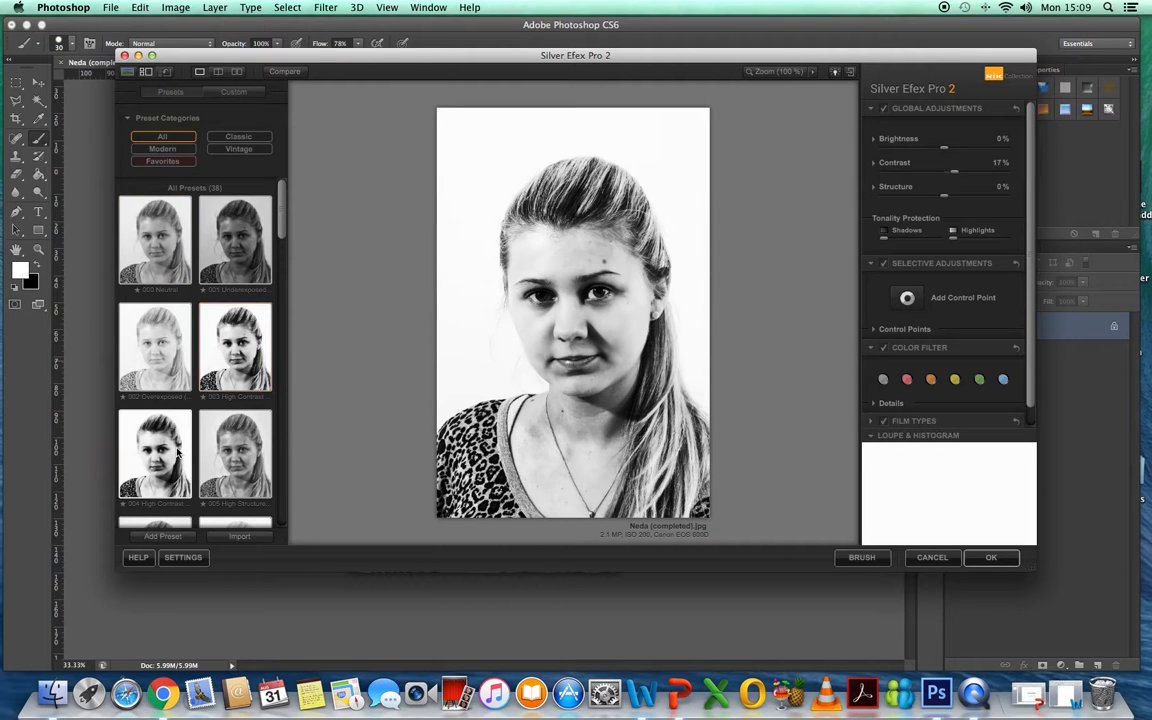
pyautogui.click(237, 455)
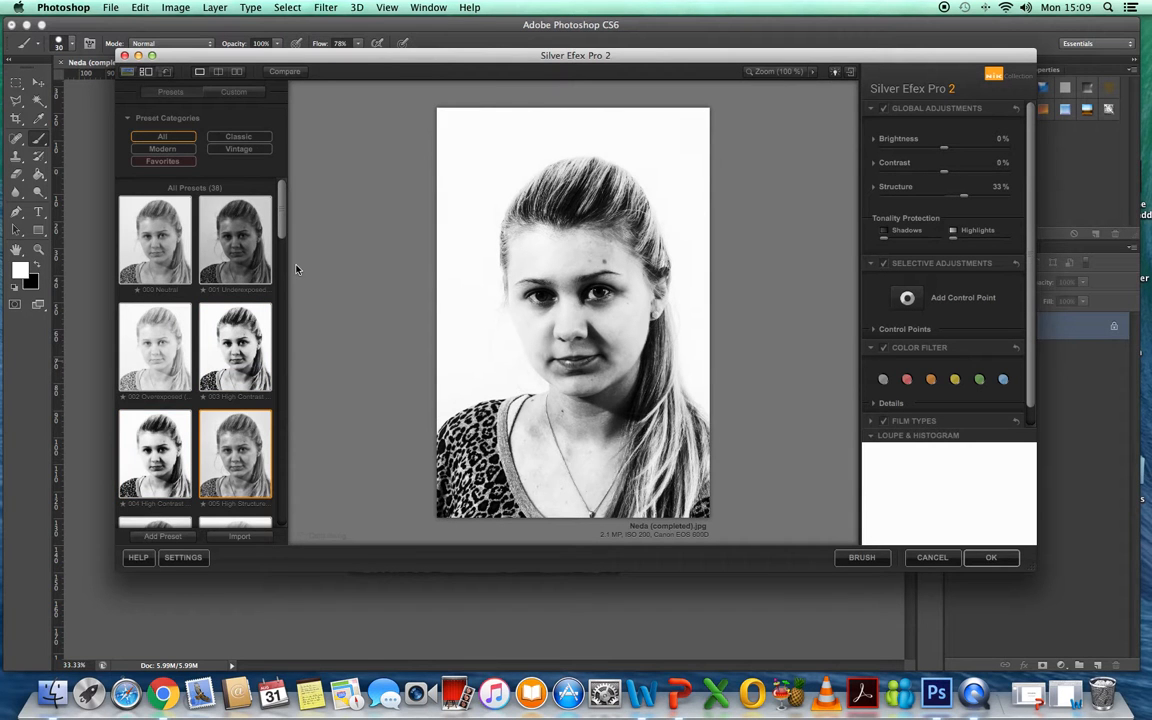
pyautogui.moveTo(287, 246); pyautogui.dragTo(280, 362)
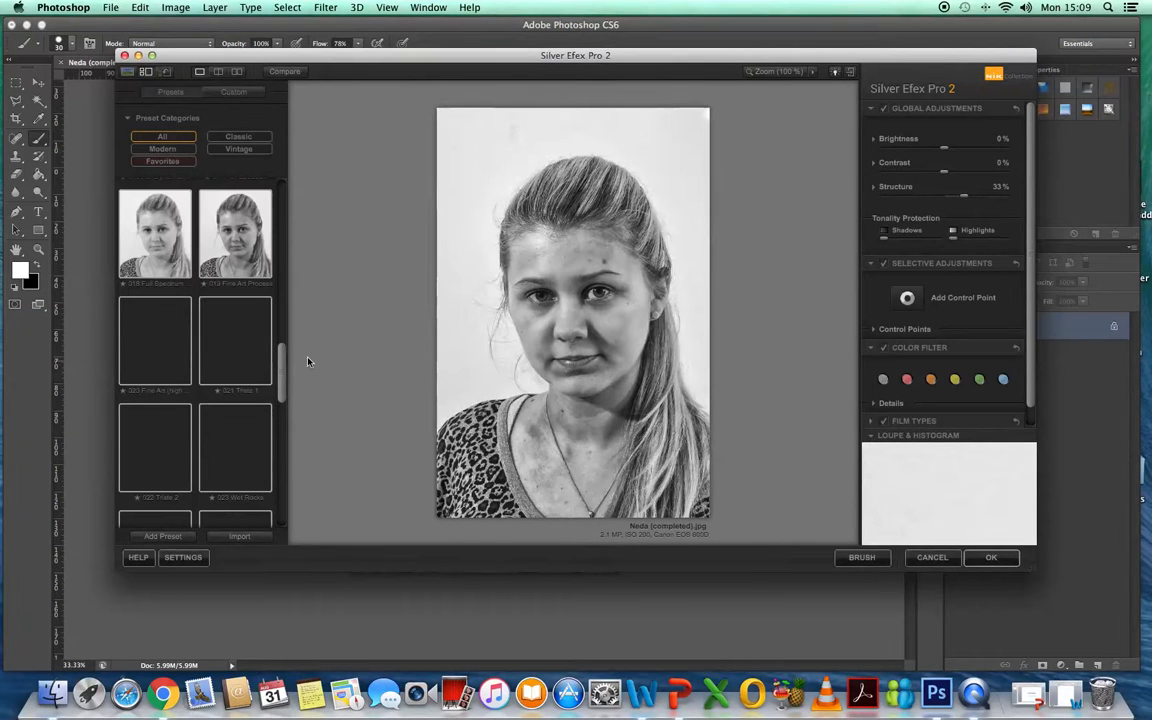
pyautogui.click(138, 343)
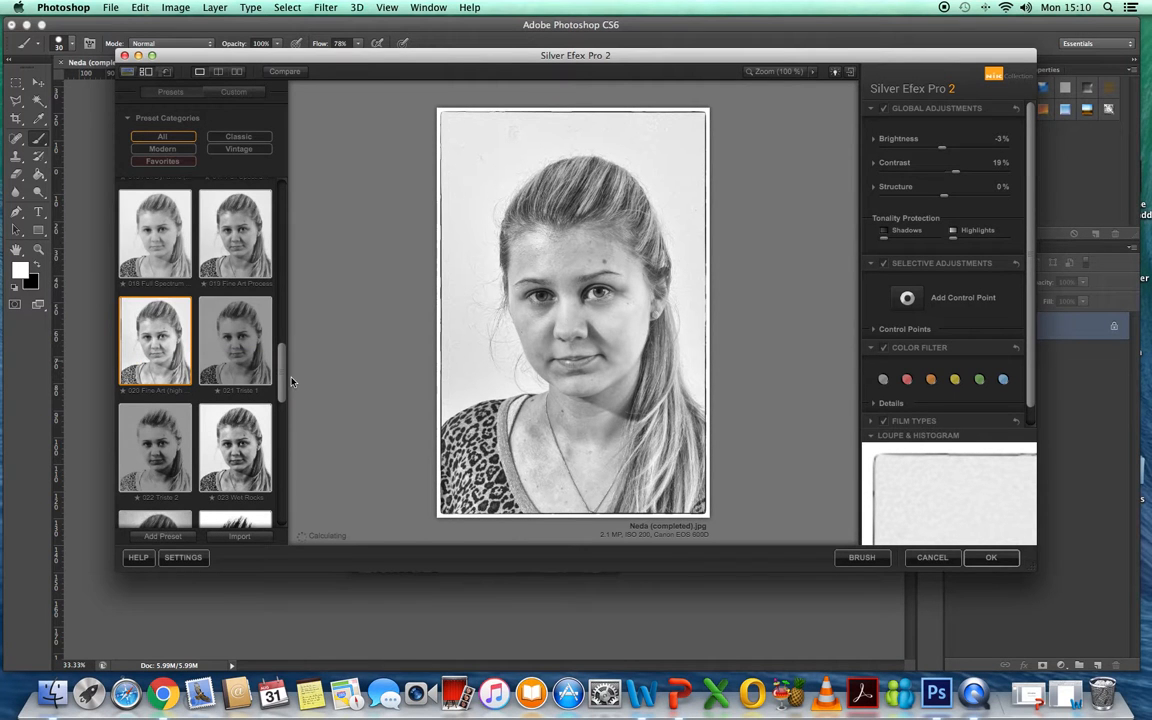
pyautogui.moveTo(282, 352); pyautogui.dragTo(313, 176)
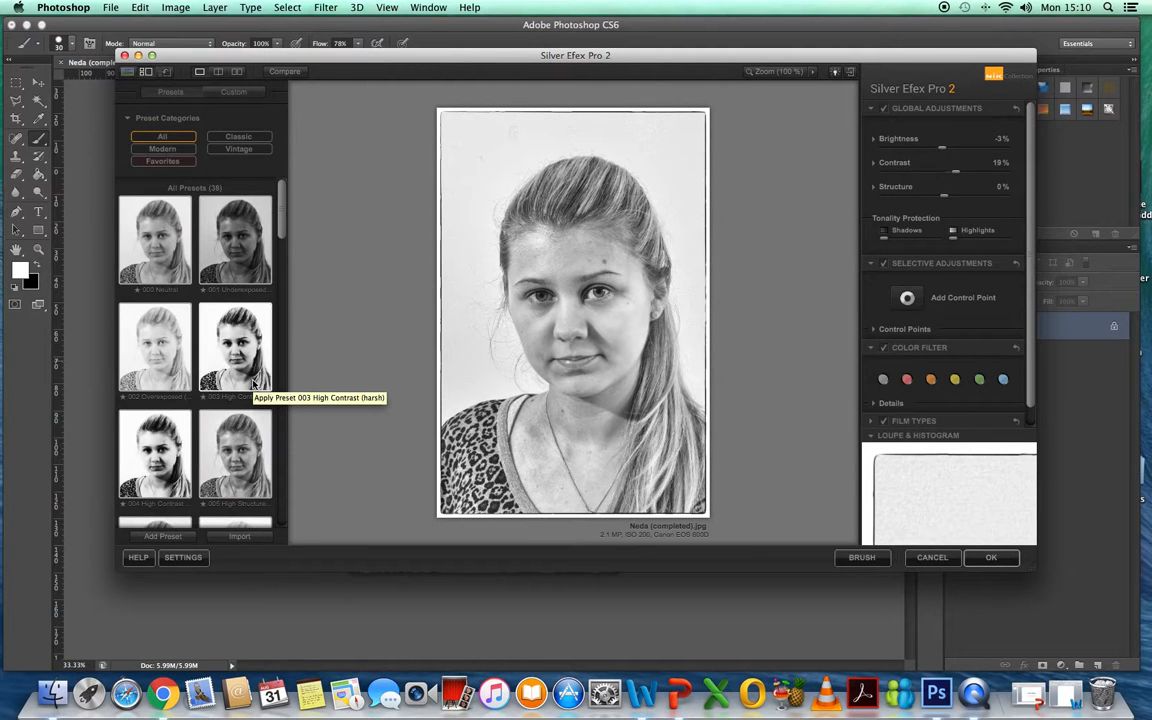
# Try presets 004 High Contrast, 005 High Structure, 001 Underexposed (EV -1) and 002 Overexposed in turn
pyautogui.click(150, 456)
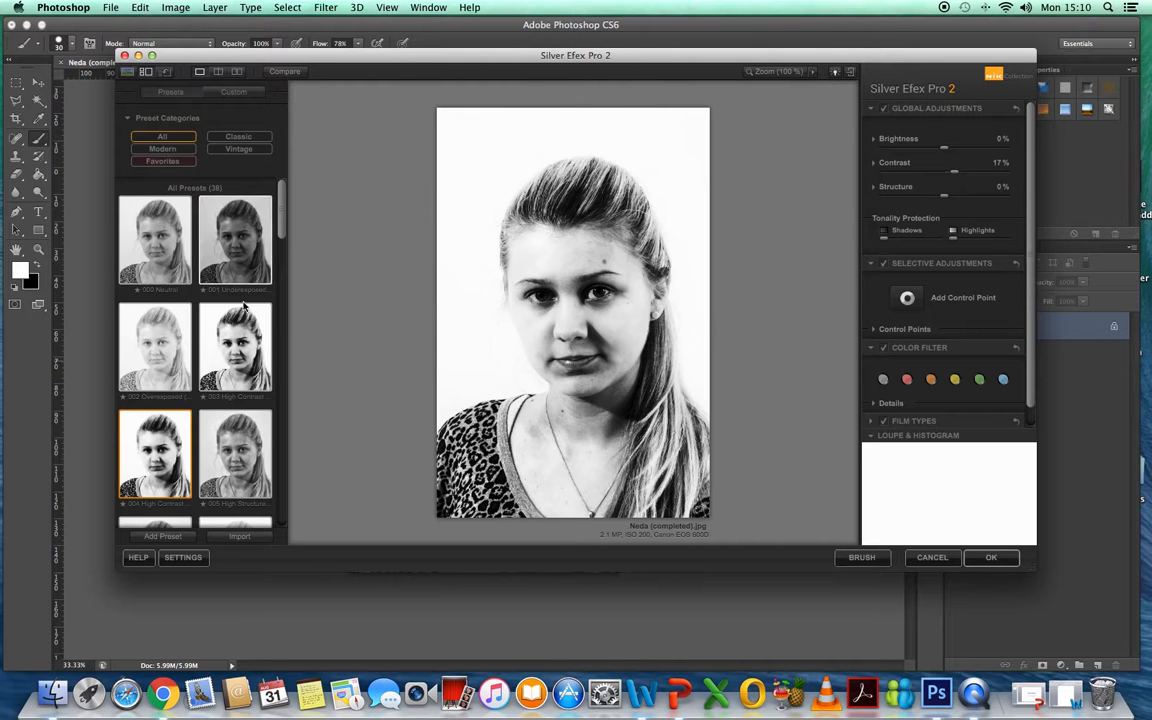
pyautogui.click(240, 452)
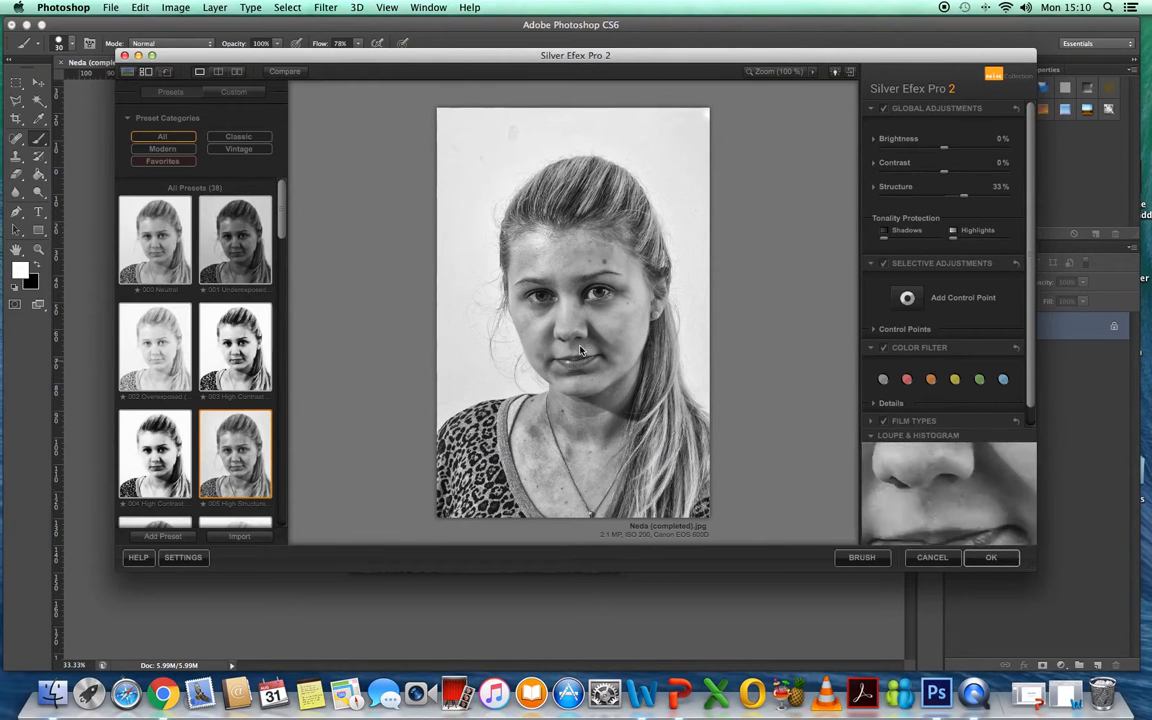
pyautogui.click(239, 258)
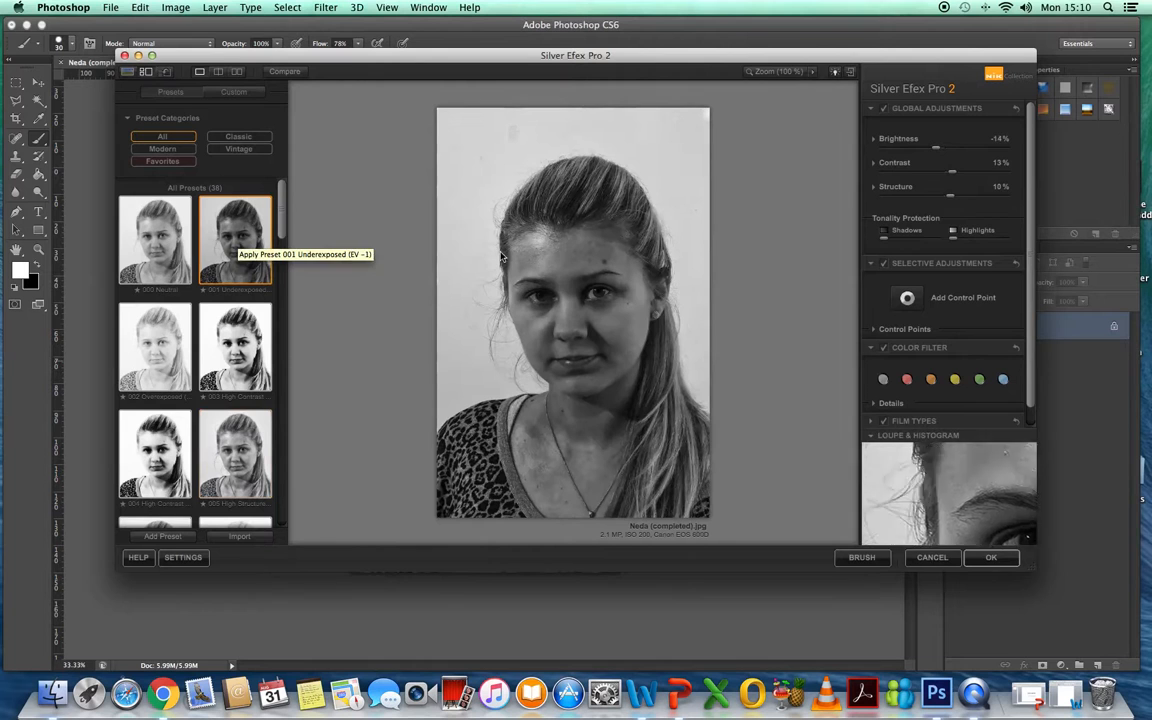
pyautogui.click(156, 340)
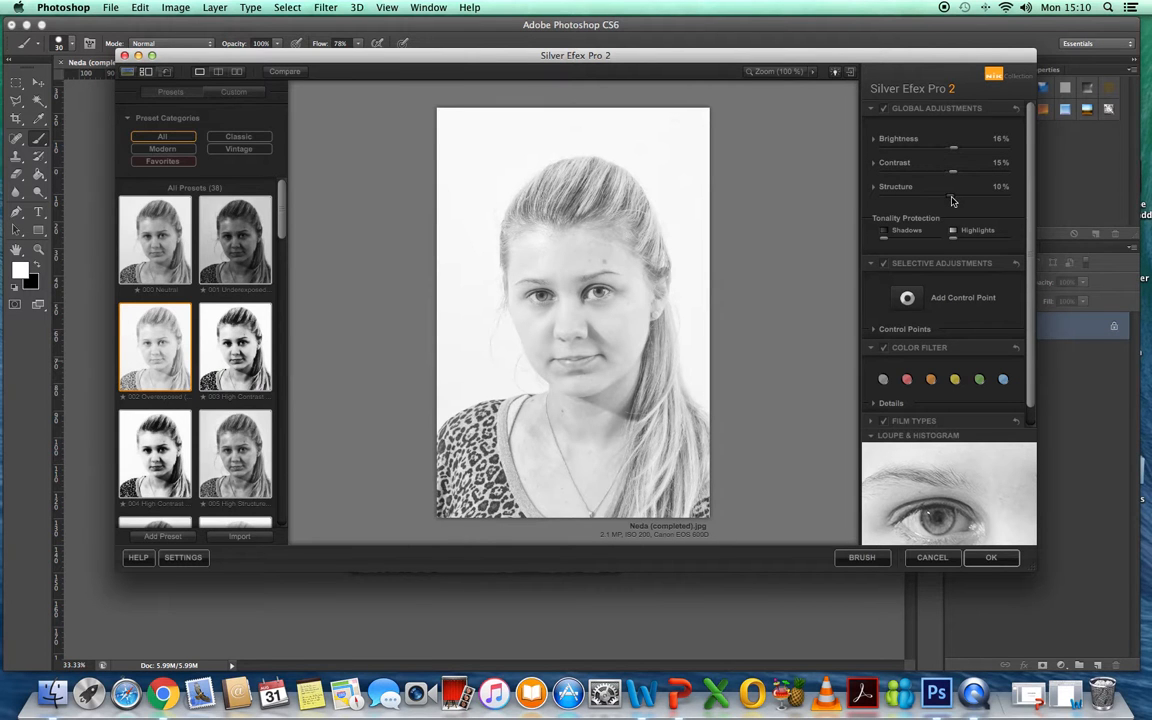
# Apply preset 003 High Contrast (harsh) to the portrait
pyautogui.click(250, 348)
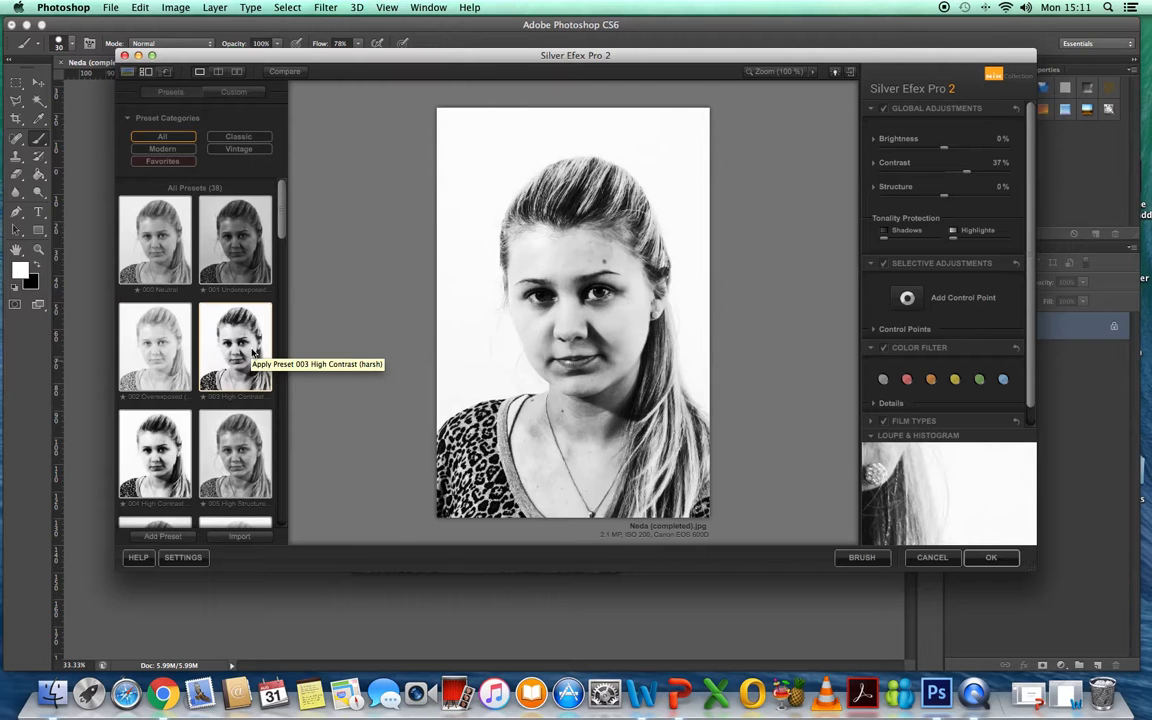
pyautogui.click(249, 350)
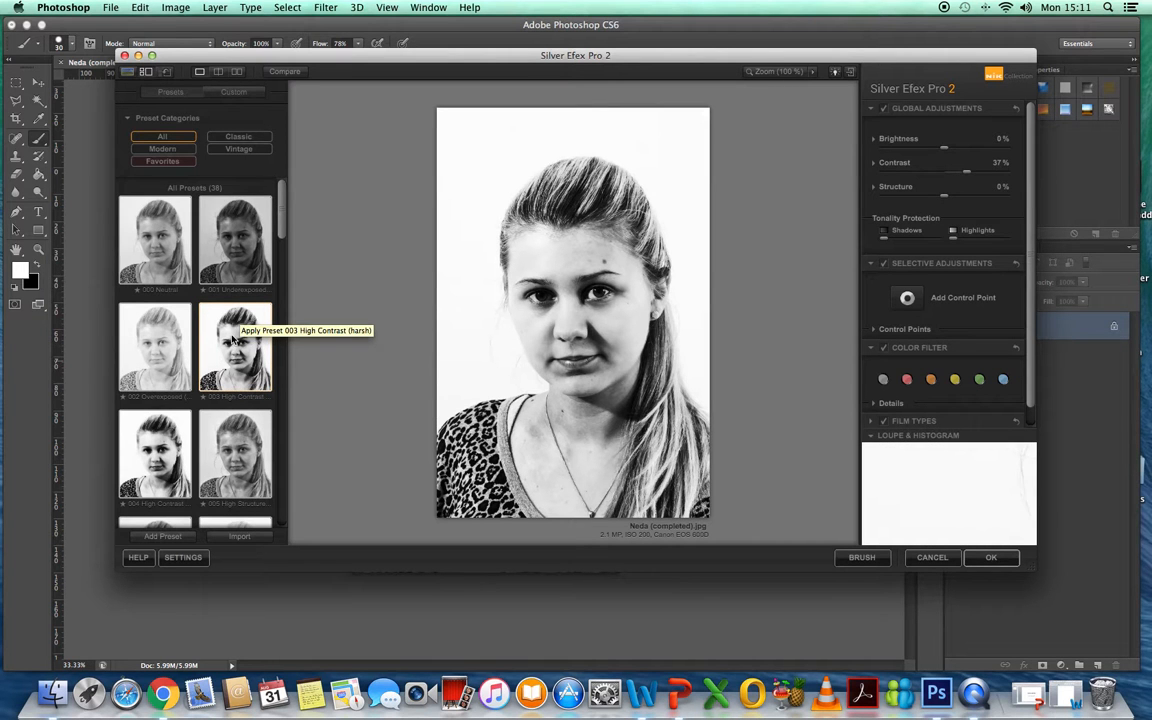
pyautogui.click(264, 304)
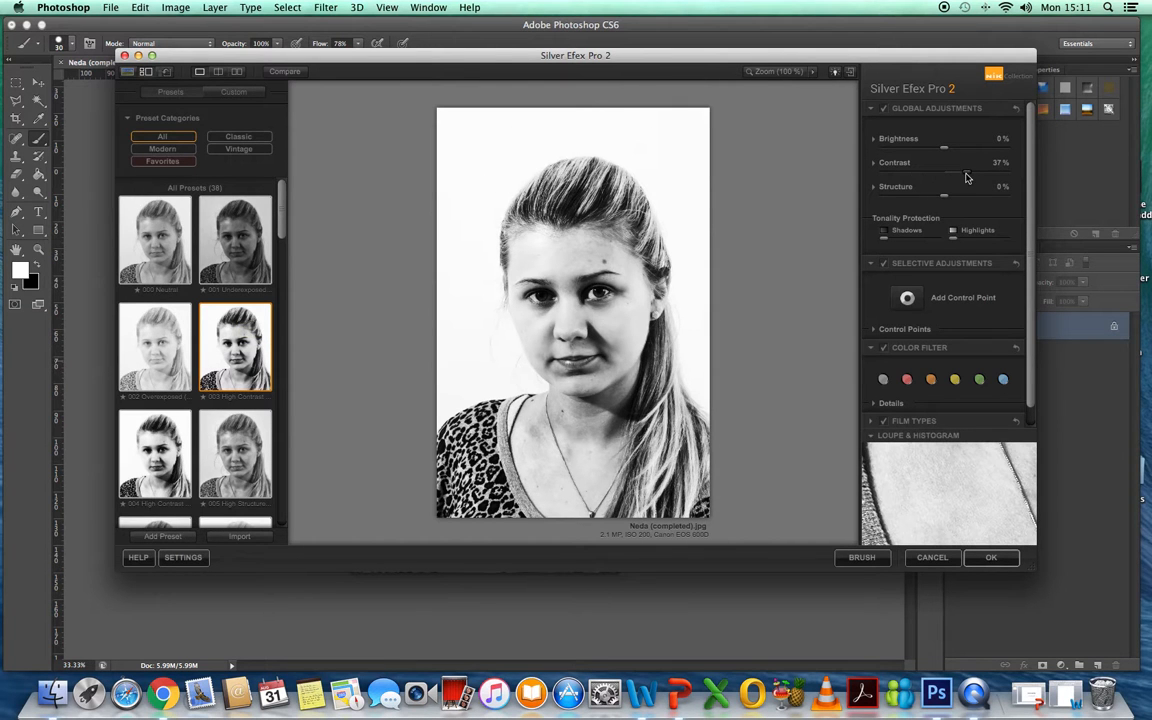
# Try global adjustments of 63% contrast, 6% structure and 25% brightness on the portrait
pyautogui.moveTo(967, 178); pyautogui.dragTo(810, 213)
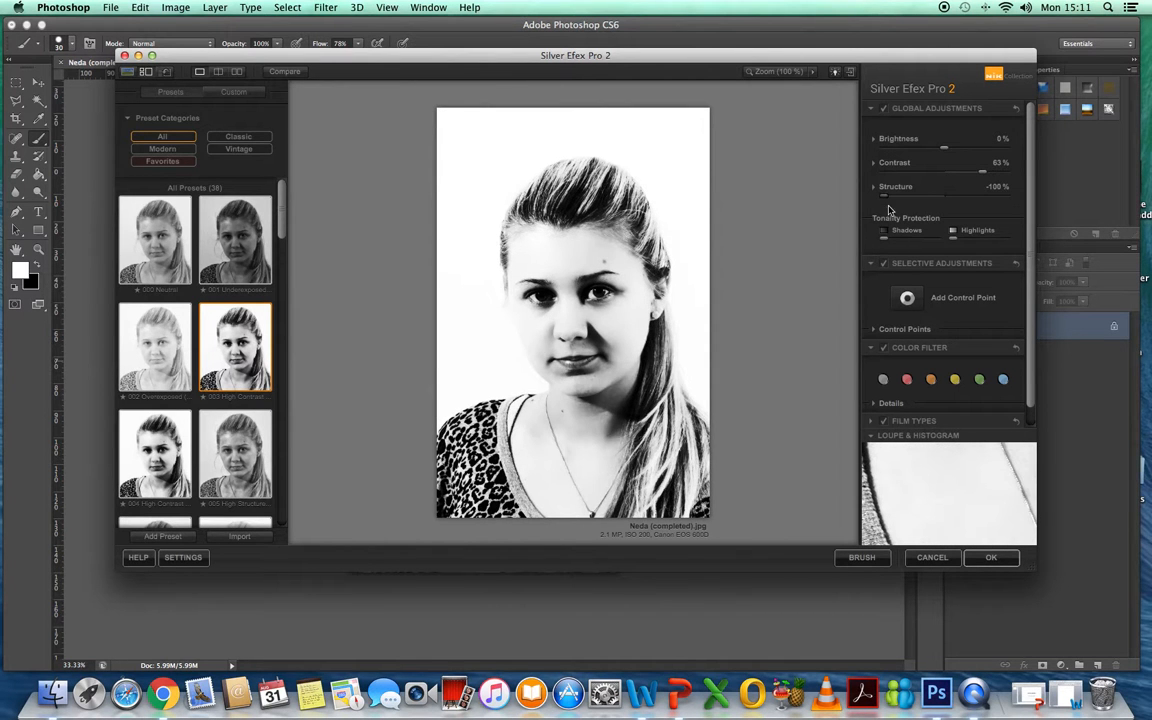
pyautogui.moveTo(884, 197); pyautogui.dragTo(949, 202)
pyautogui.moveTo(943, 148); pyautogui.dragTo(960, 167)
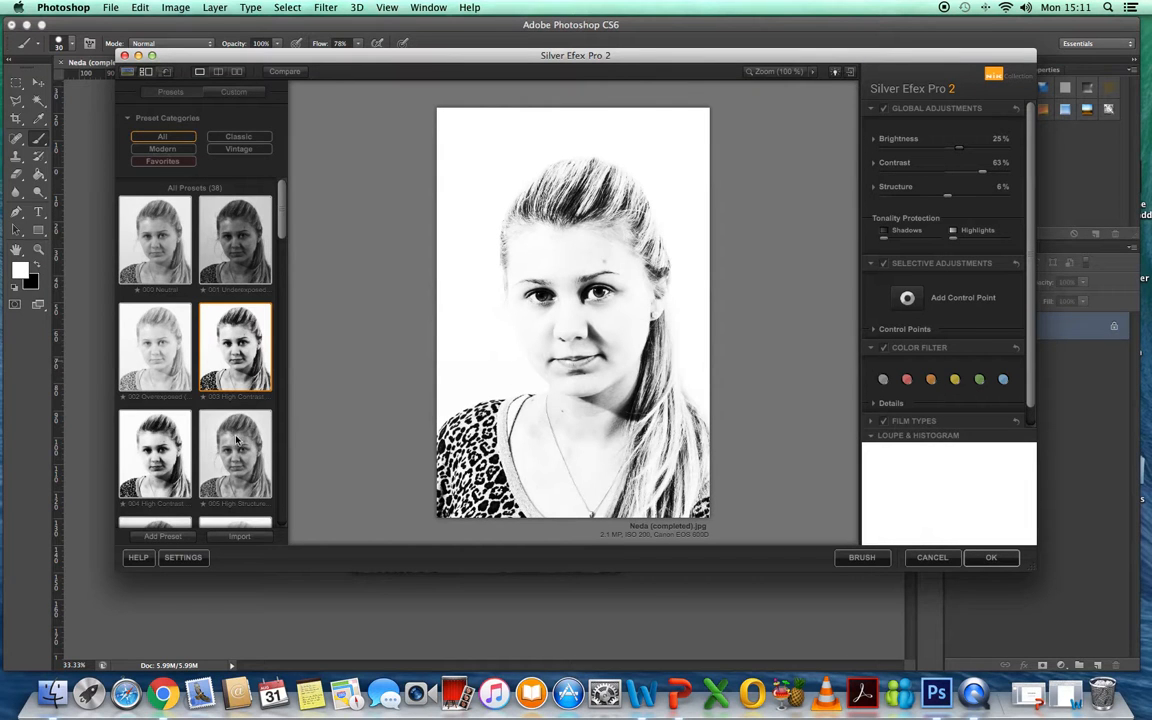
# Discard the manual adjustments by switching to preset 002 Overexposed and back to 003 High Contrast (harsh)
pyautogui.click(153, 360)
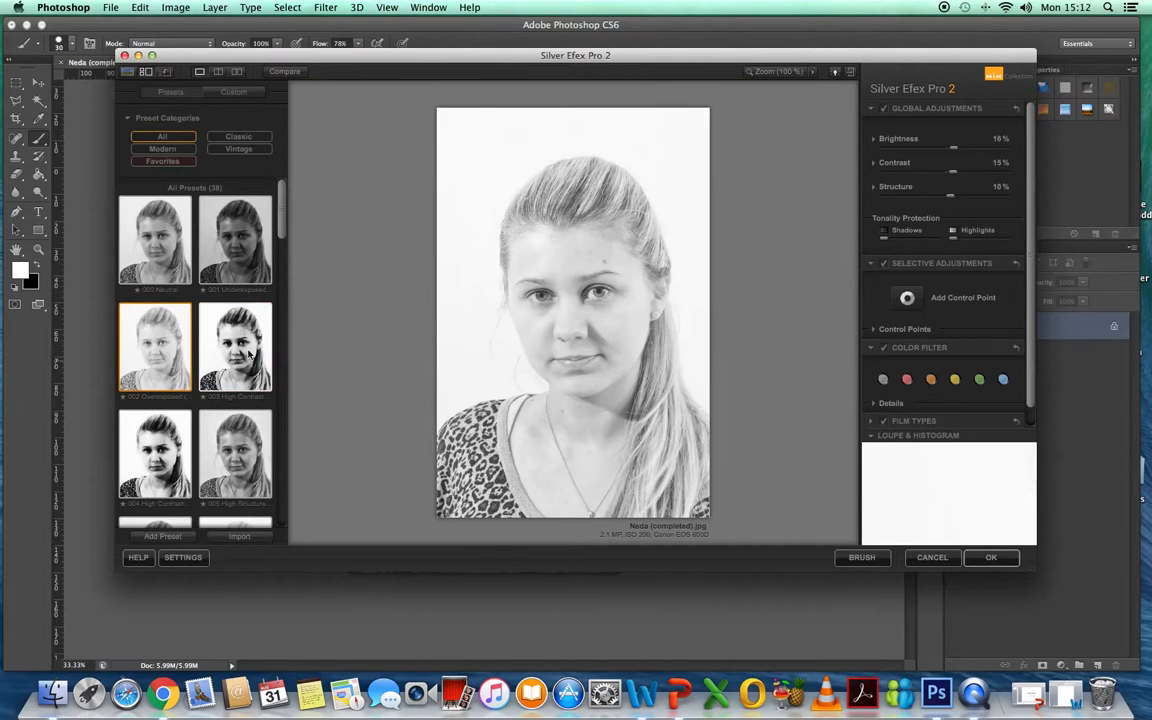
pyautogui.click(250, 355)
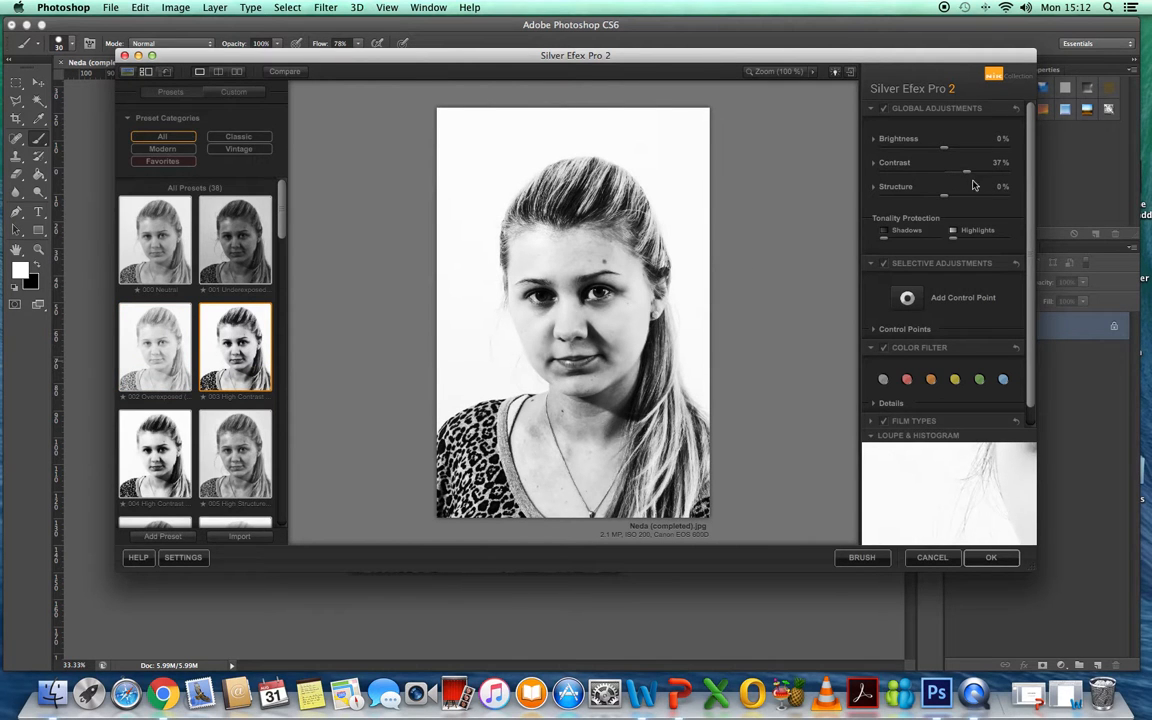
pyautogui.click(245, 348)
# Expand the finishing adjustments and set the toning to Coffee 13
pyautogui.scroll(-2, 1031, 251)
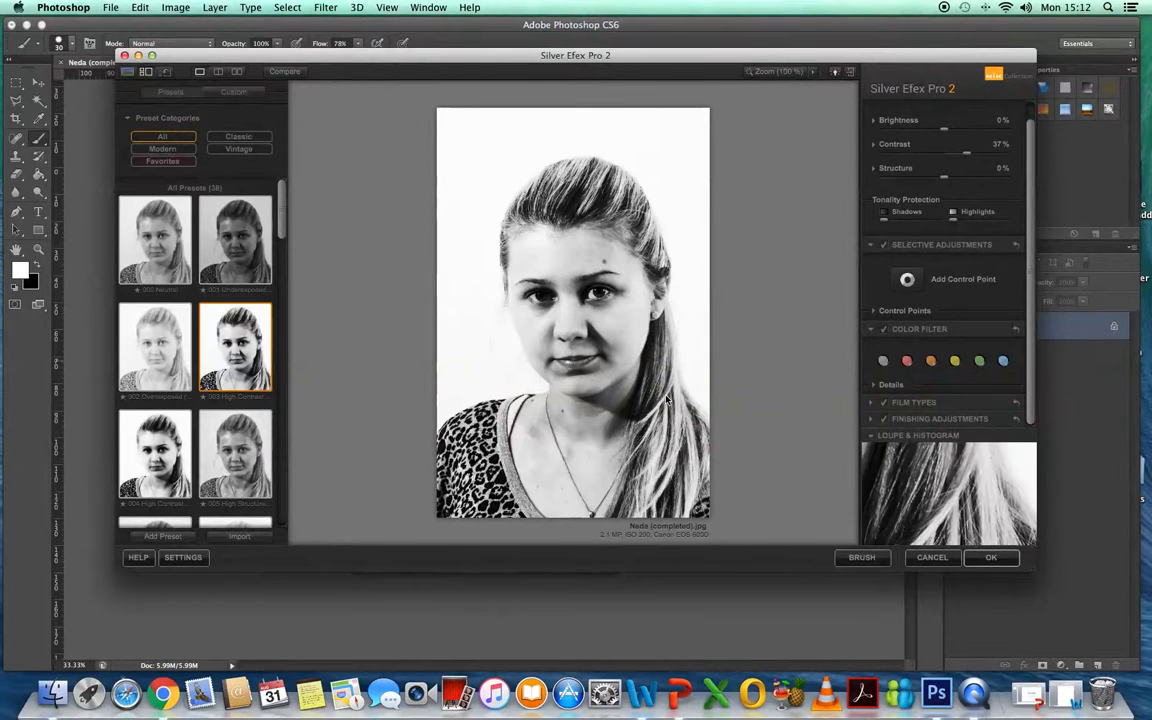
pyautogui.click(940, 419)
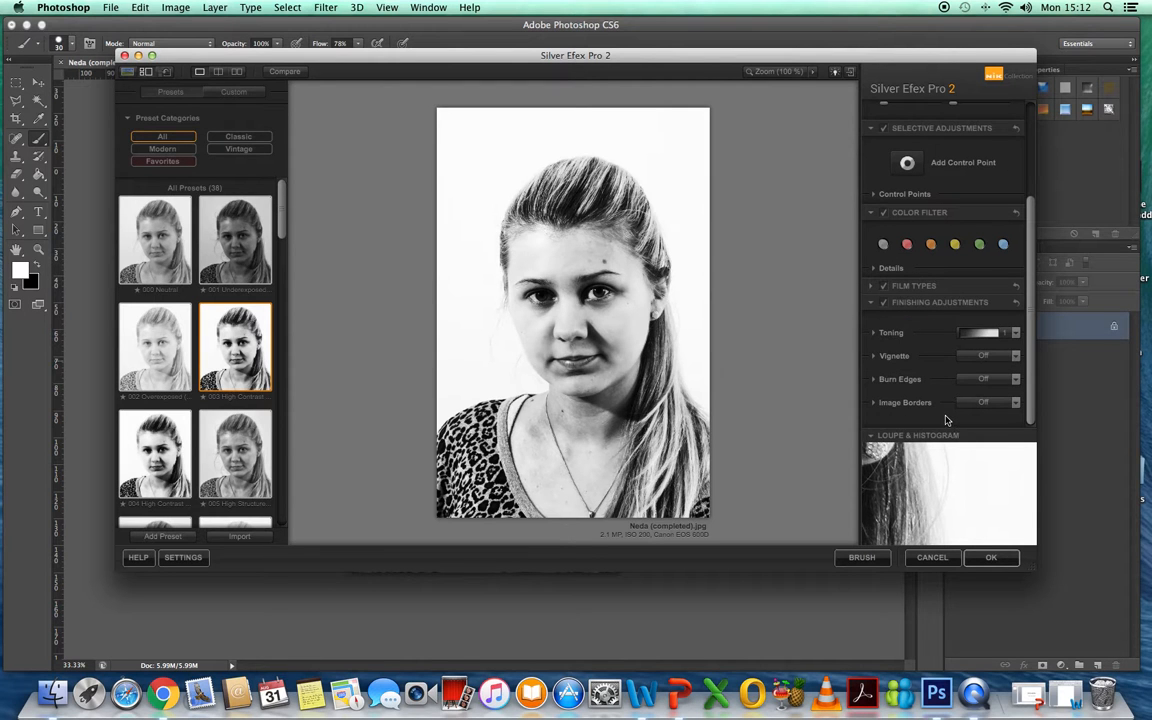
pyautogui.click(1016, 334)
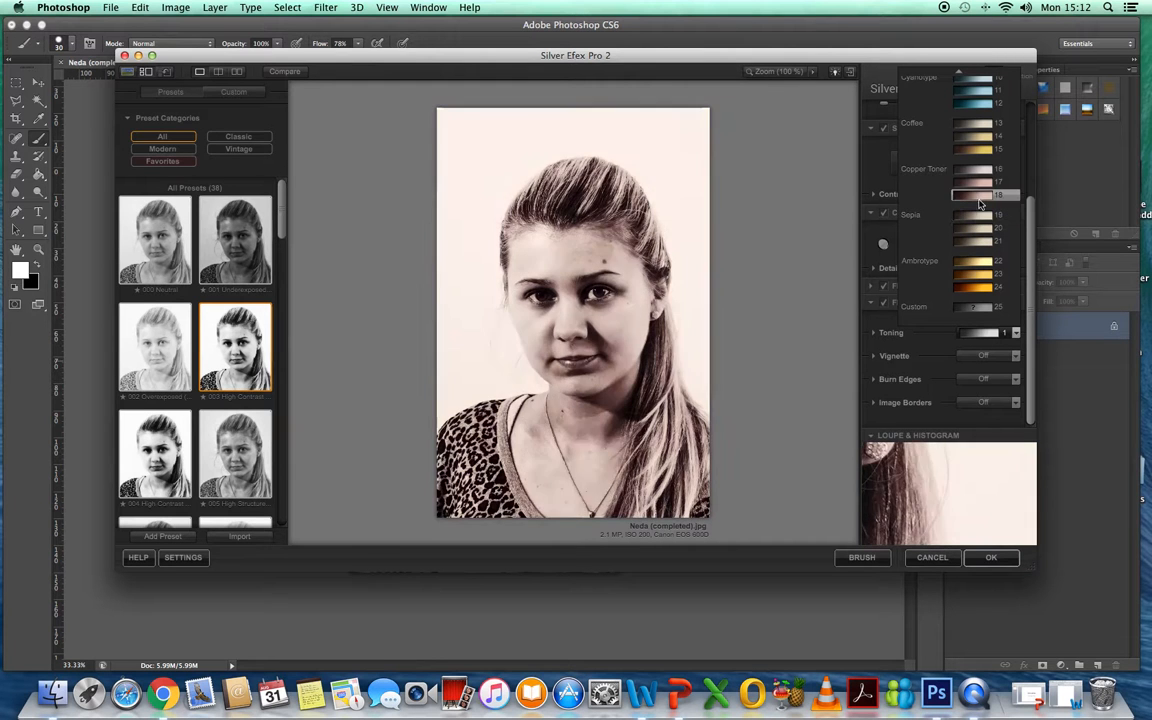
pyautogui.click(981, 125)
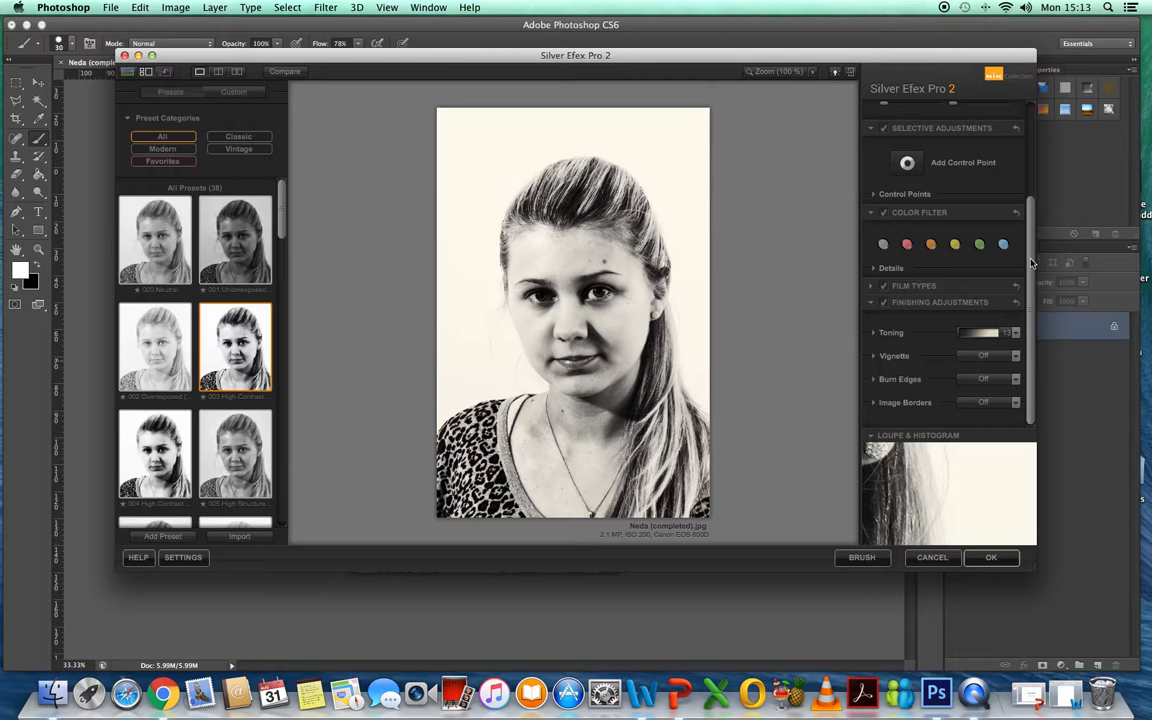
# Preview other toning presets such as Copper Toner 16 and keep Coffee 13
pyautogui.click(1015, 332)
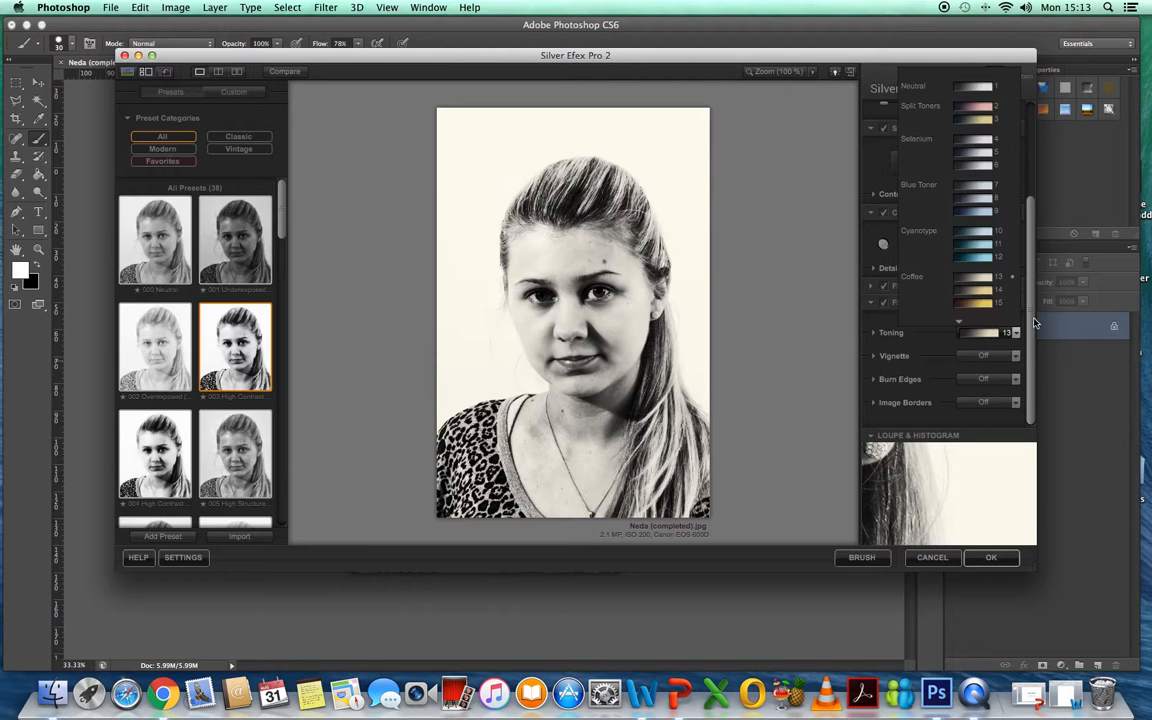
pyautogui.moveTo(1032, 297); pyautogui.dragTo(1035, 277)
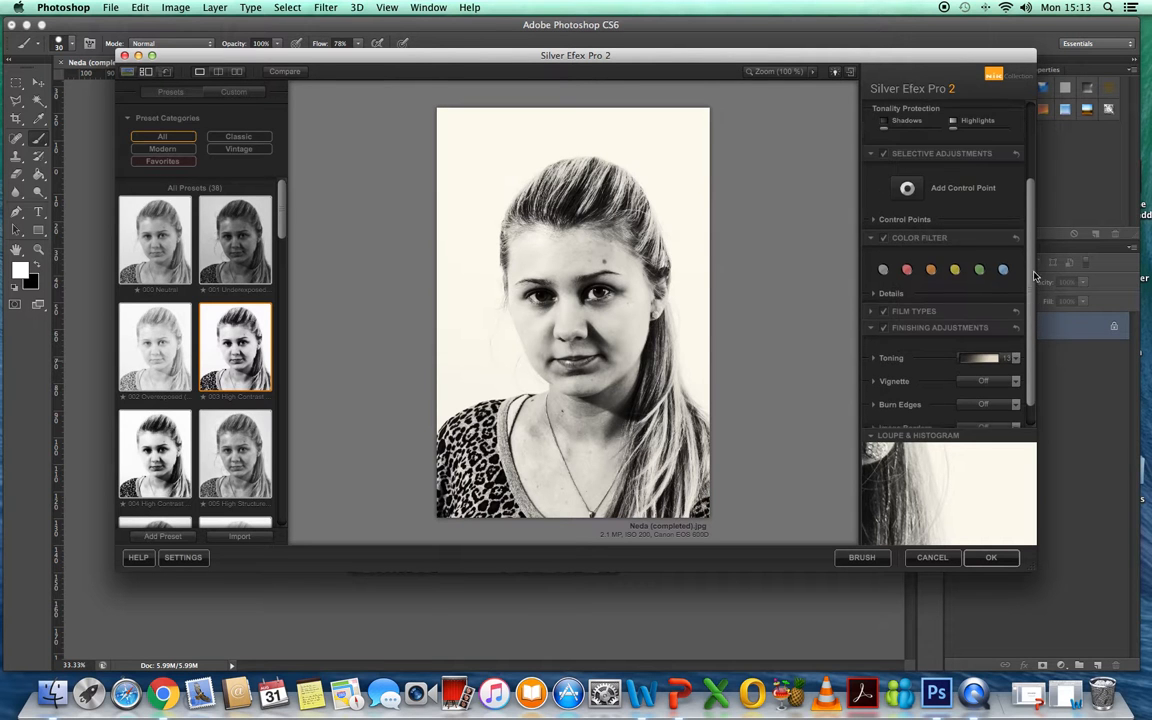
pyautogui.click(1016, 359)
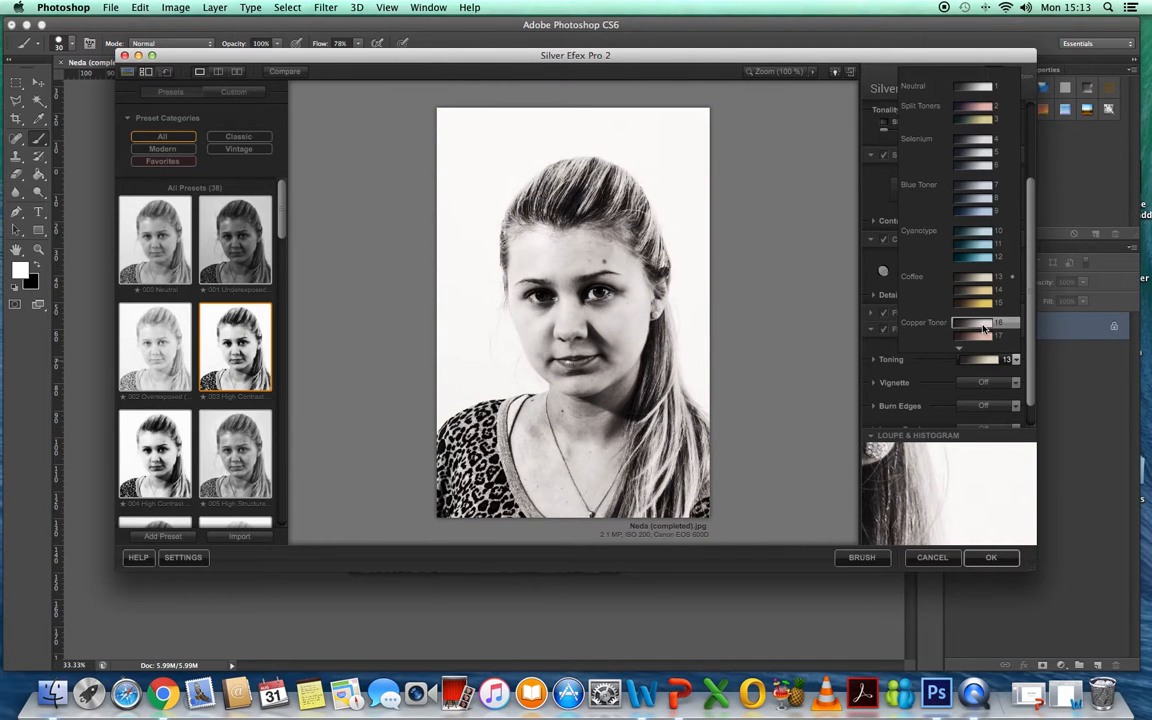
pyautogui.click(985, 278)
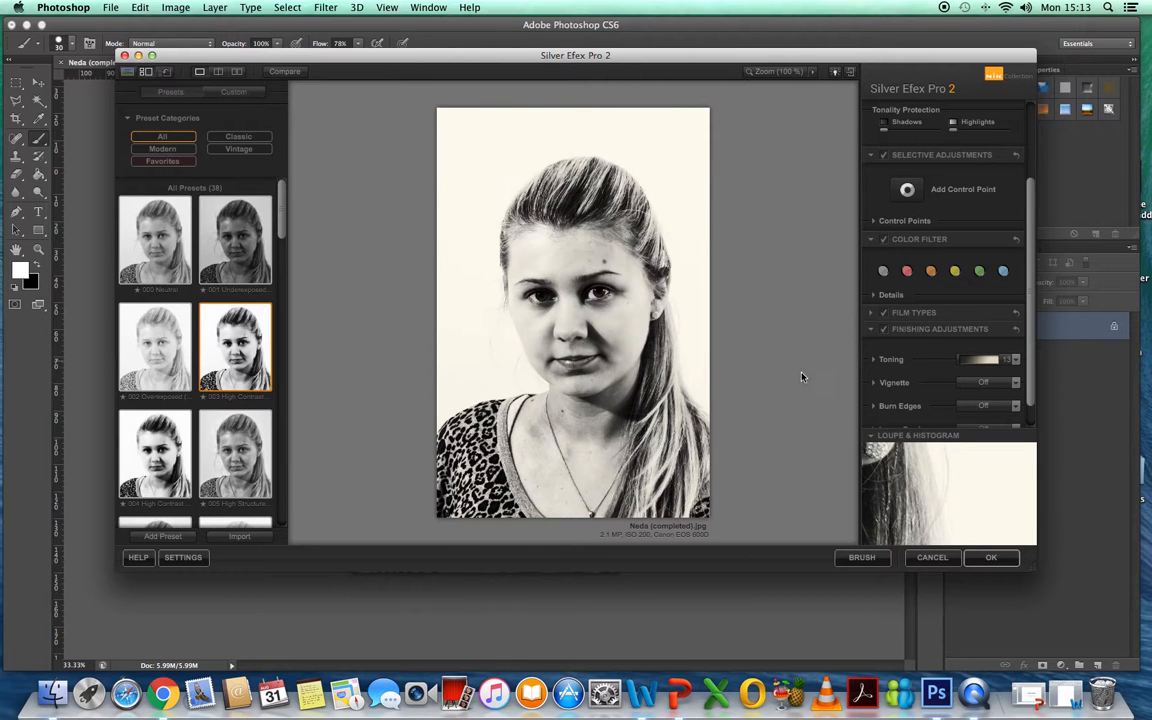
# Preview the vignette presets and view the burn edges options without applying any
pyautogui.scroll(-2, 1030, 425)
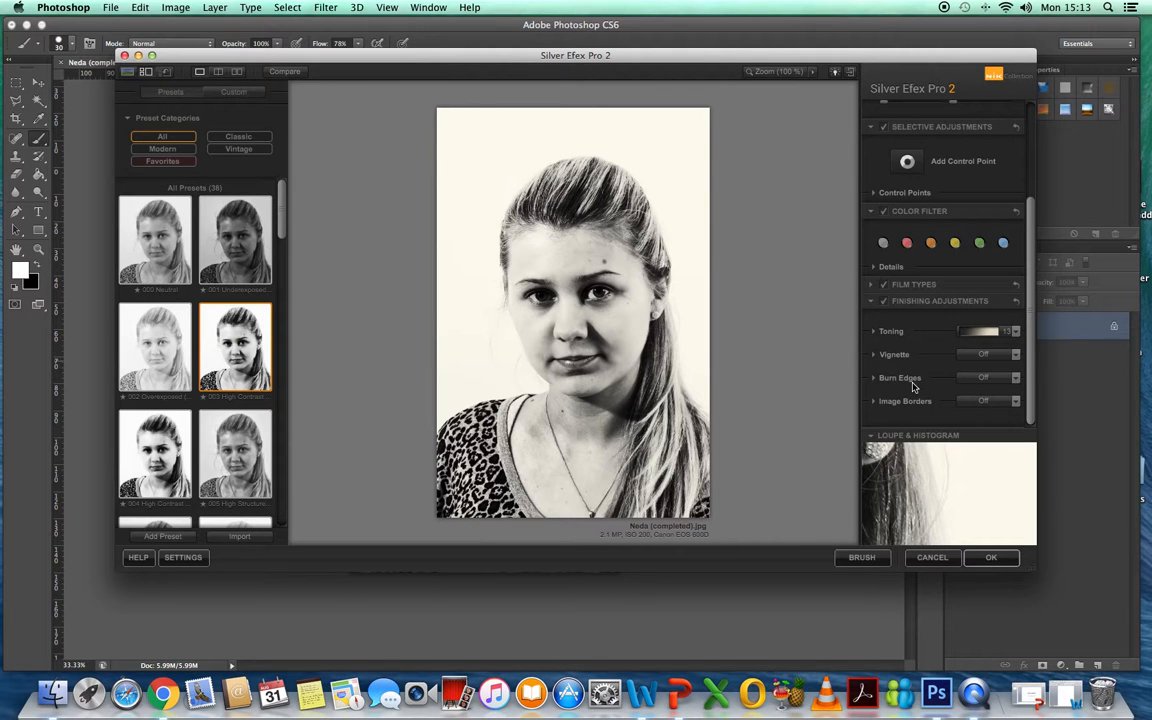
pyautogui.click(1016, 356)
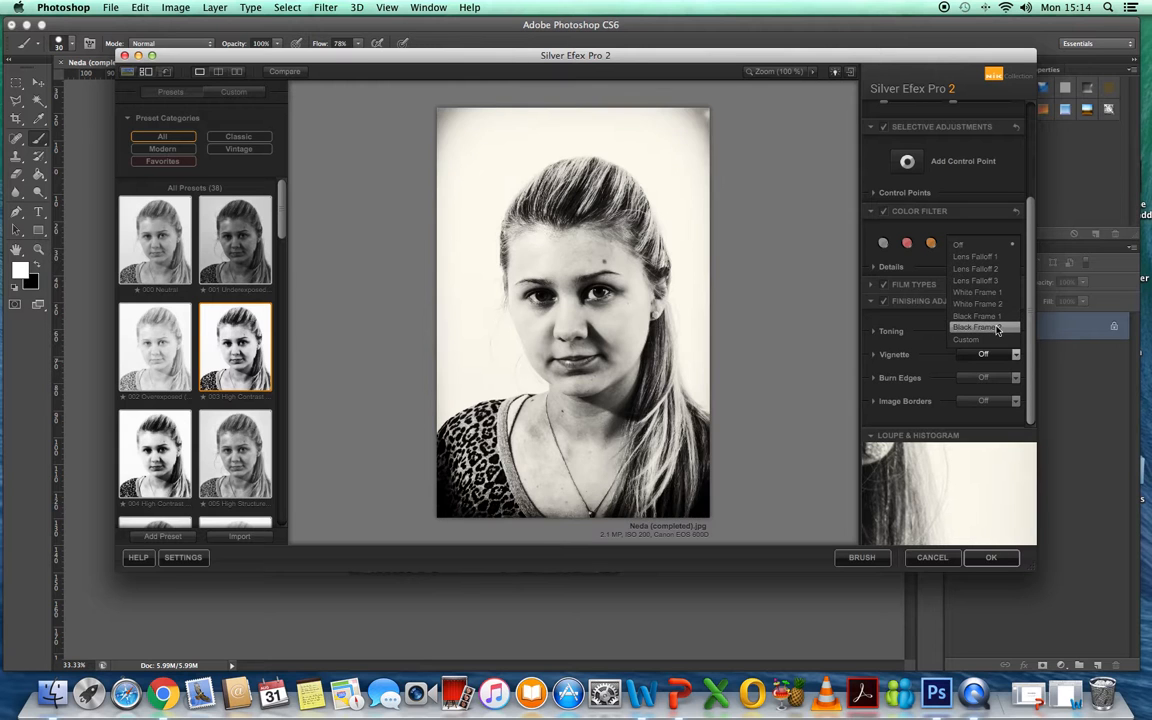
pyautogui.click(1015, 378)
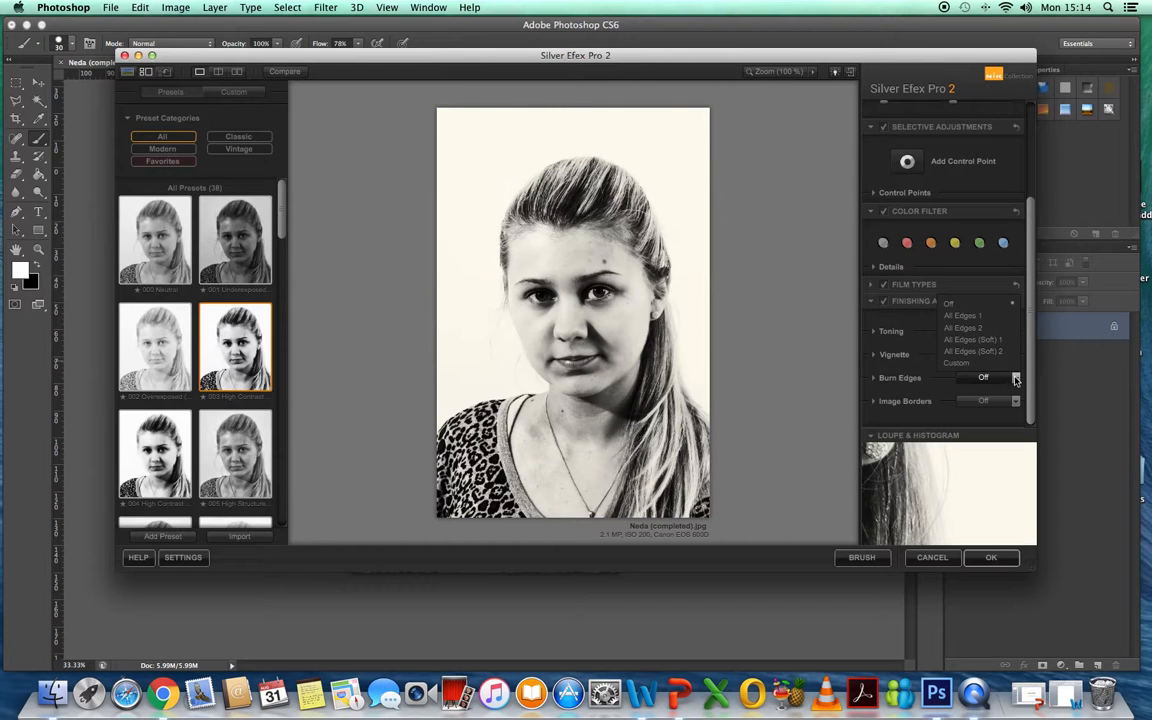
pyautogui.click(1015, 379)
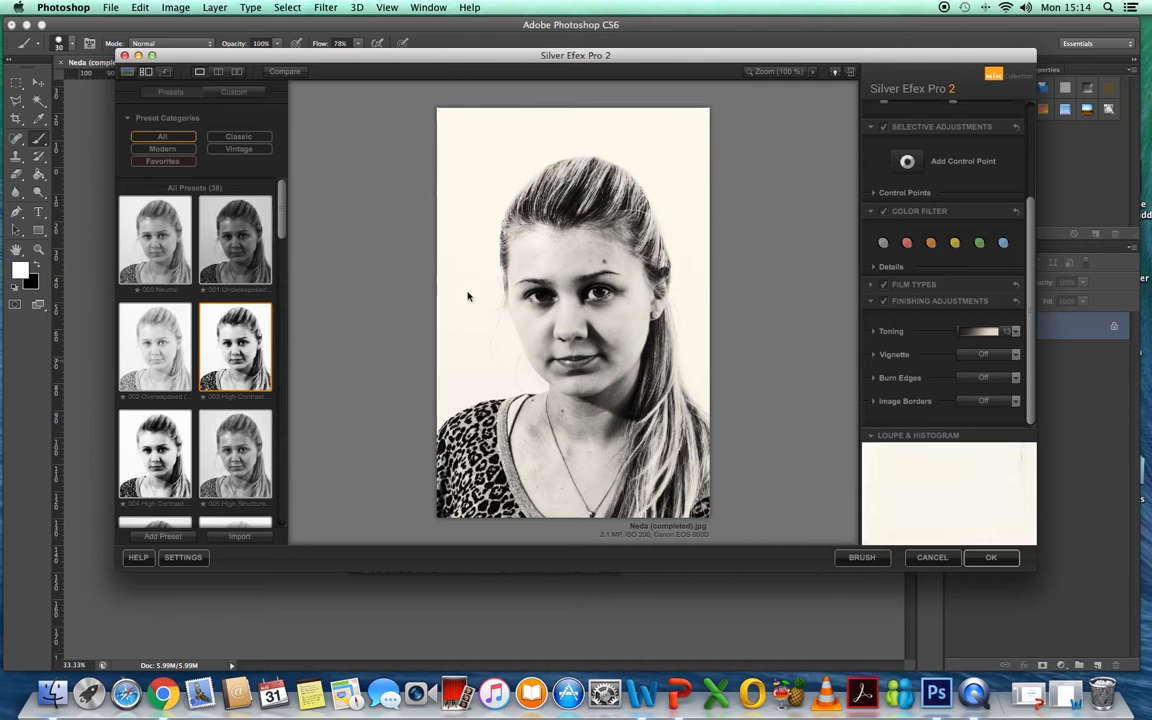
# Set the vignette to Custom and the burn edges to All Edges (Soft) 2
pyautogui.click(1015, 356)
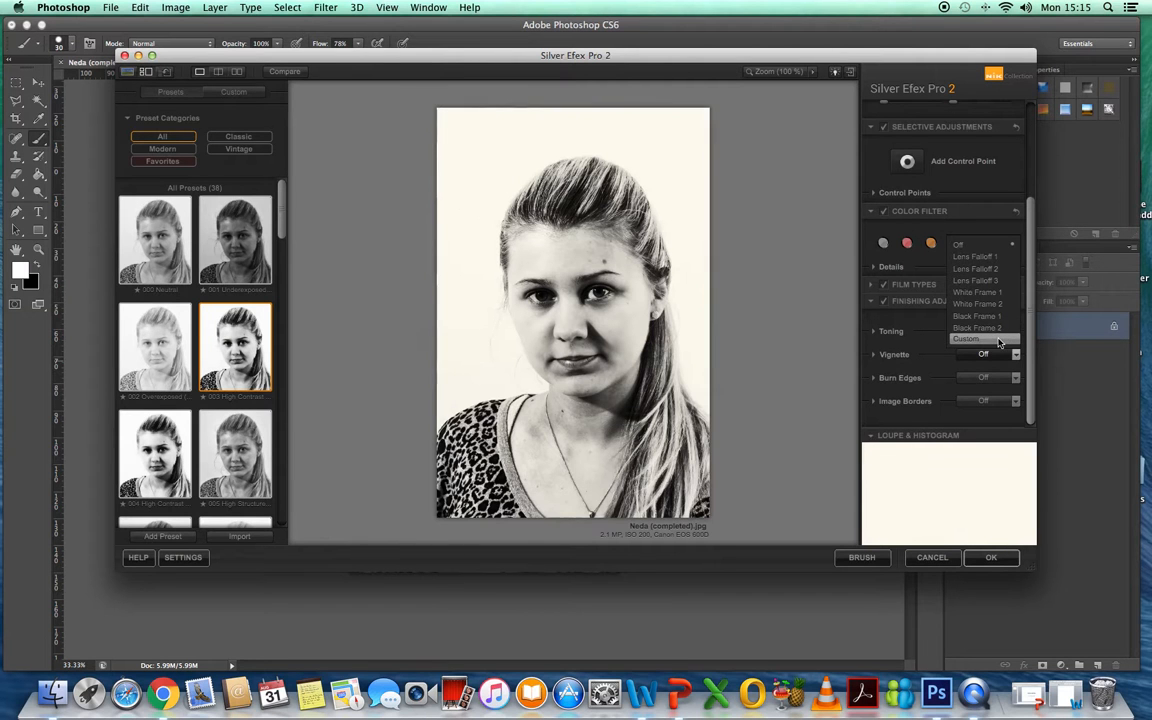
pyautogui.click(998, 341)
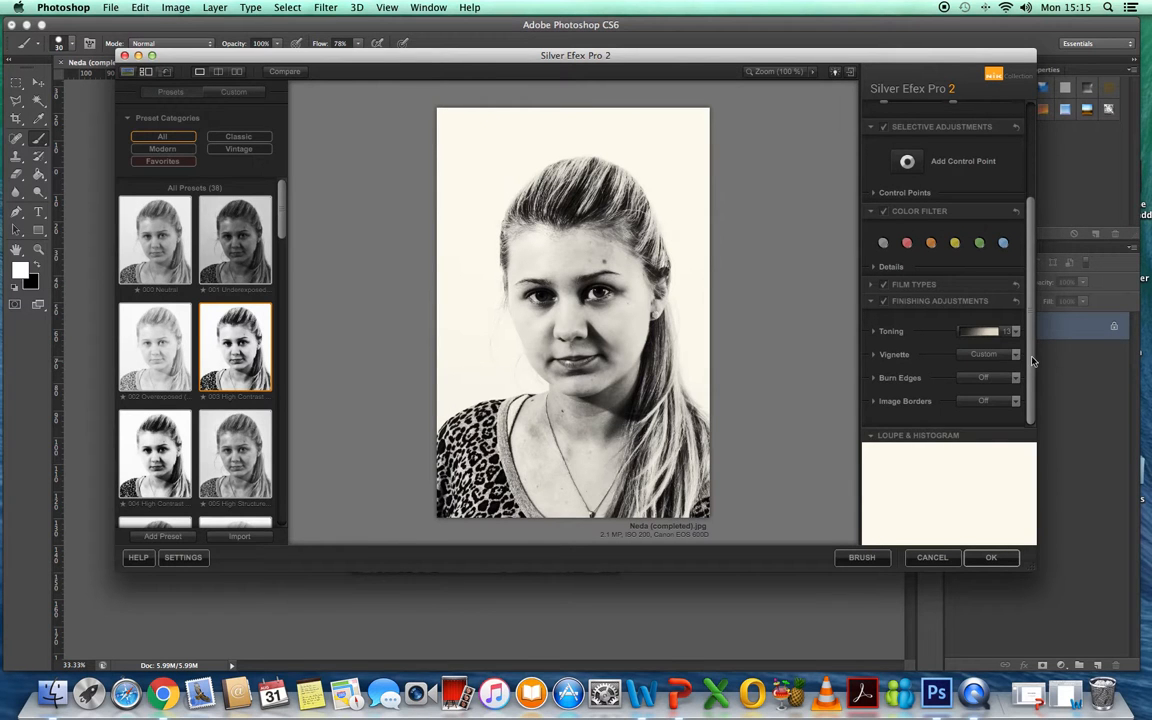
pyautogui.click(1016, 378)
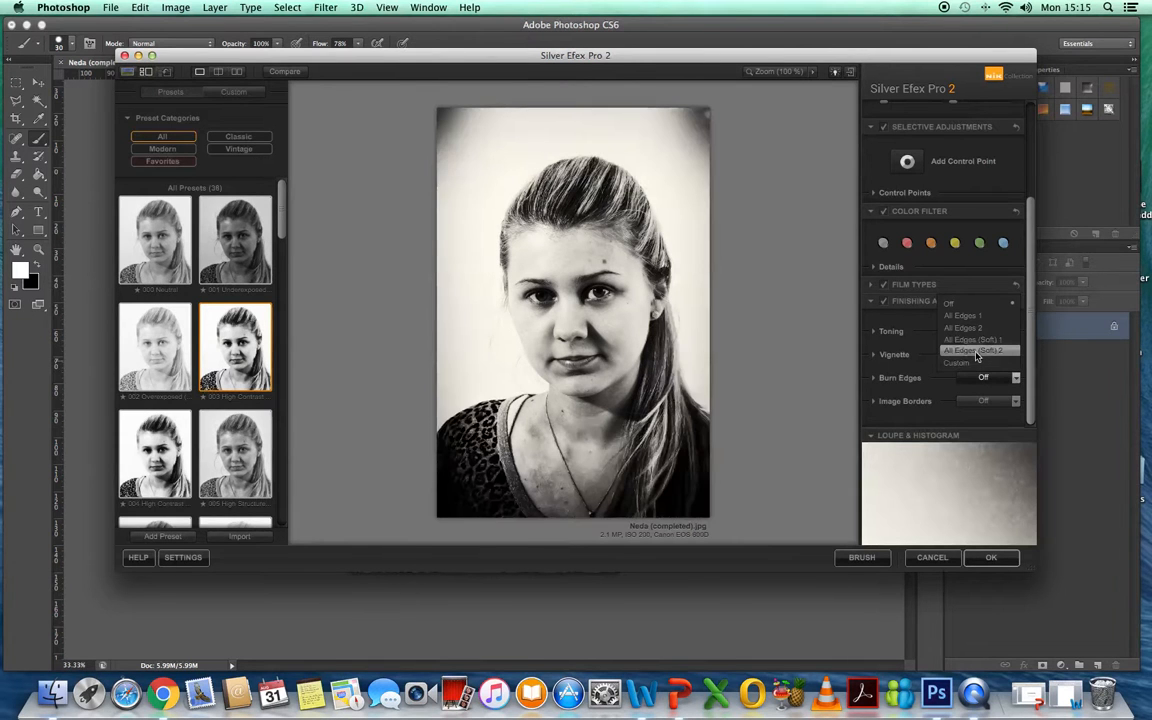
pyautogui.click(977, 352)
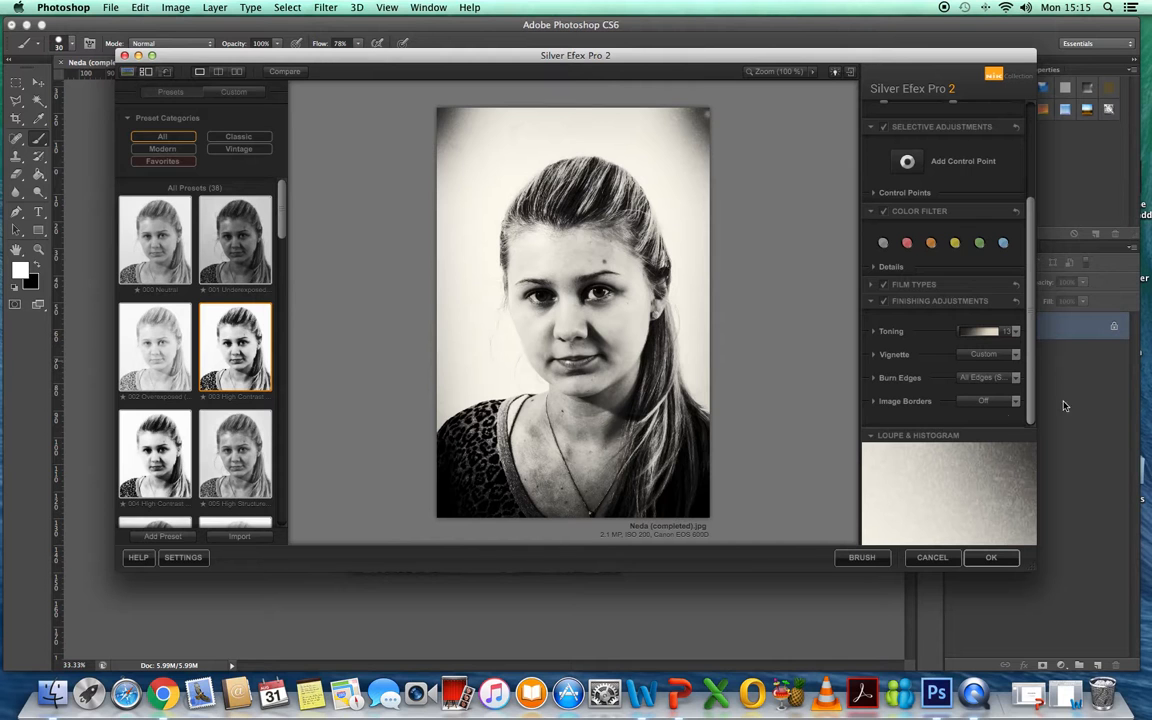
pyautogui.scroll(2, 1041, 345)
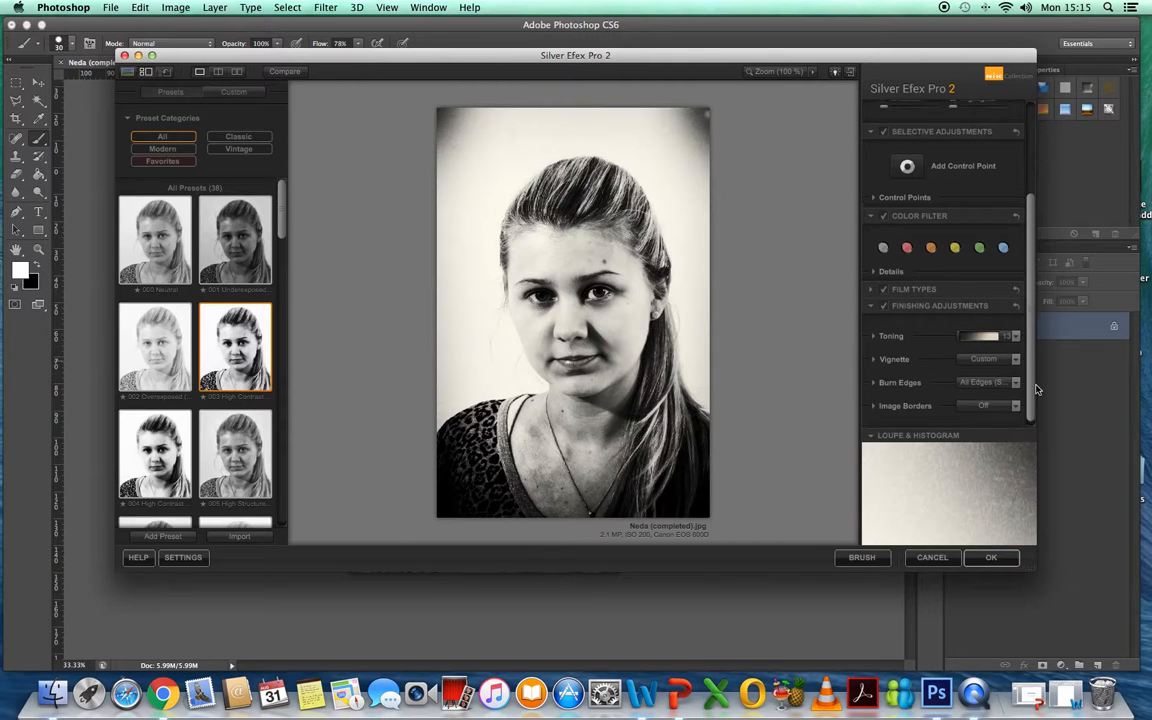
pyautogui.scroll(3, 1041, 345)
pyautogui.scroll(-3, 1046, 368)
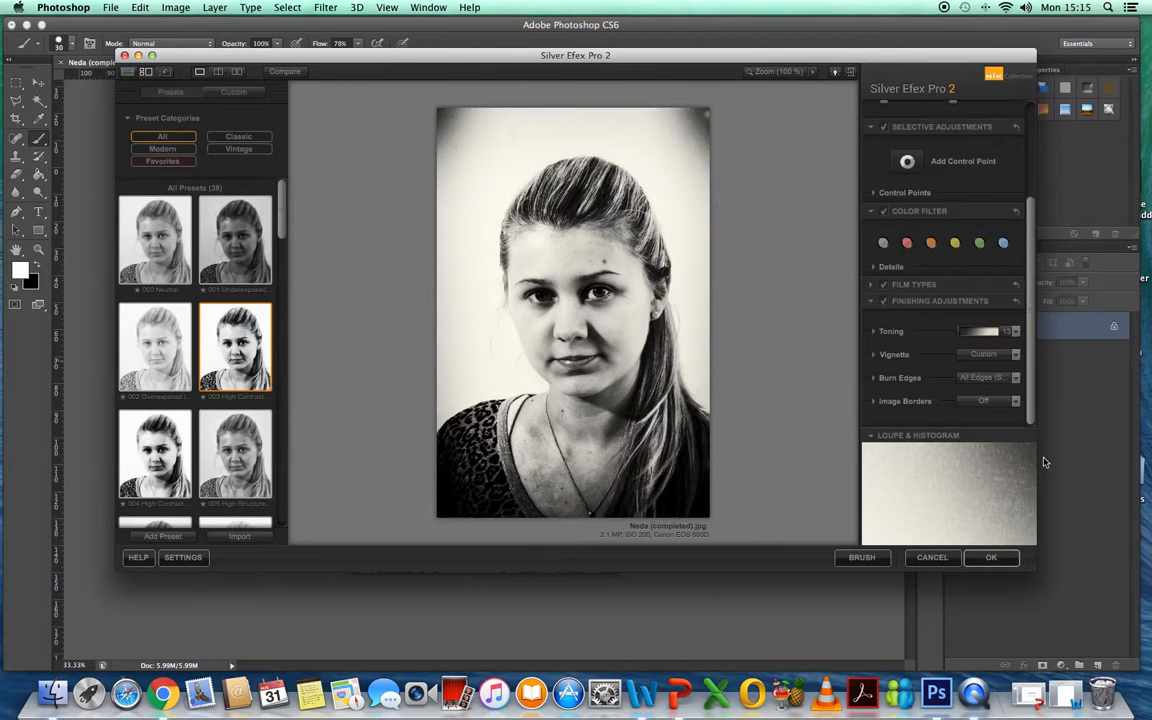
pyautogui.click(1016, 378)
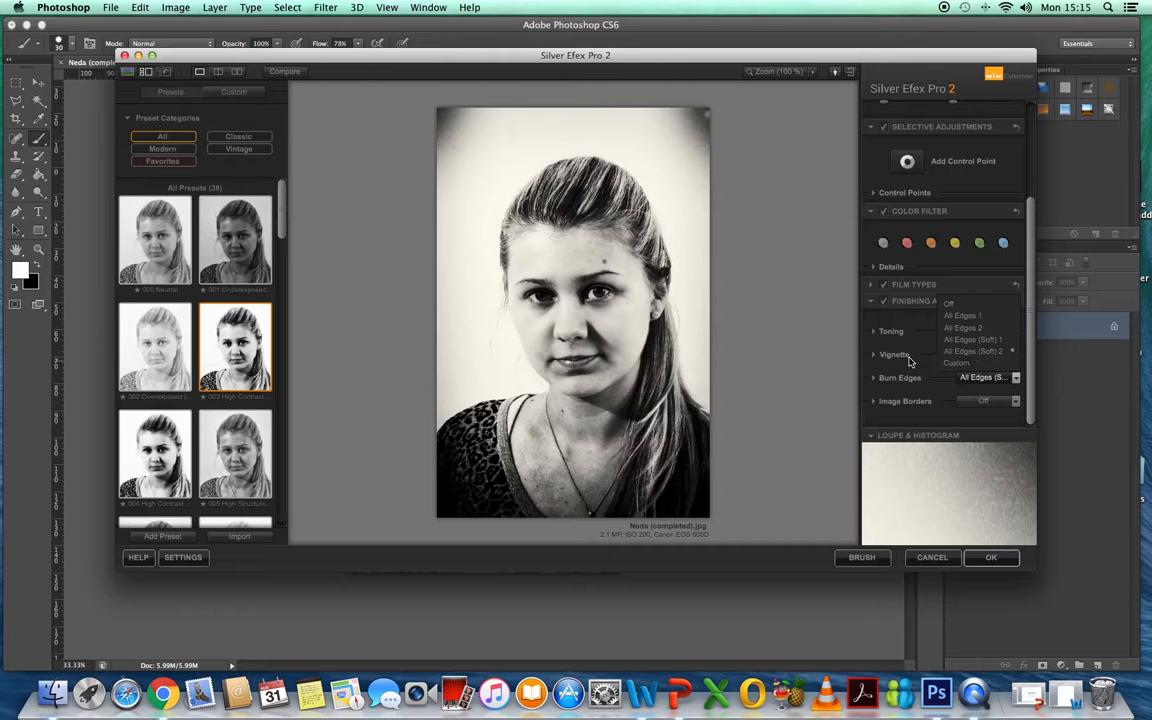
# Expand the vignette settings, set the amount to -25% and change the shape fully from circle to rectangle
pyautogui.click(909, 357)
pyautogui.scroll(-2, 912, 360)
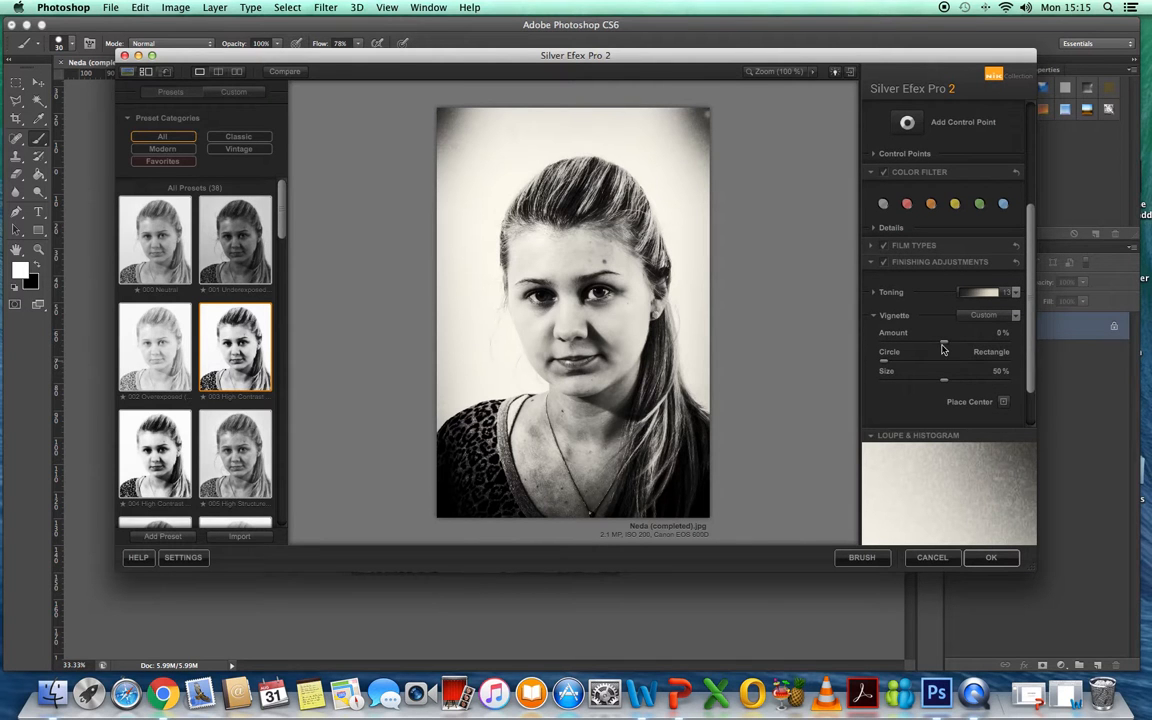
pyautogui.moveTo(943, 347); pyautogui.dragTo(907, 350)
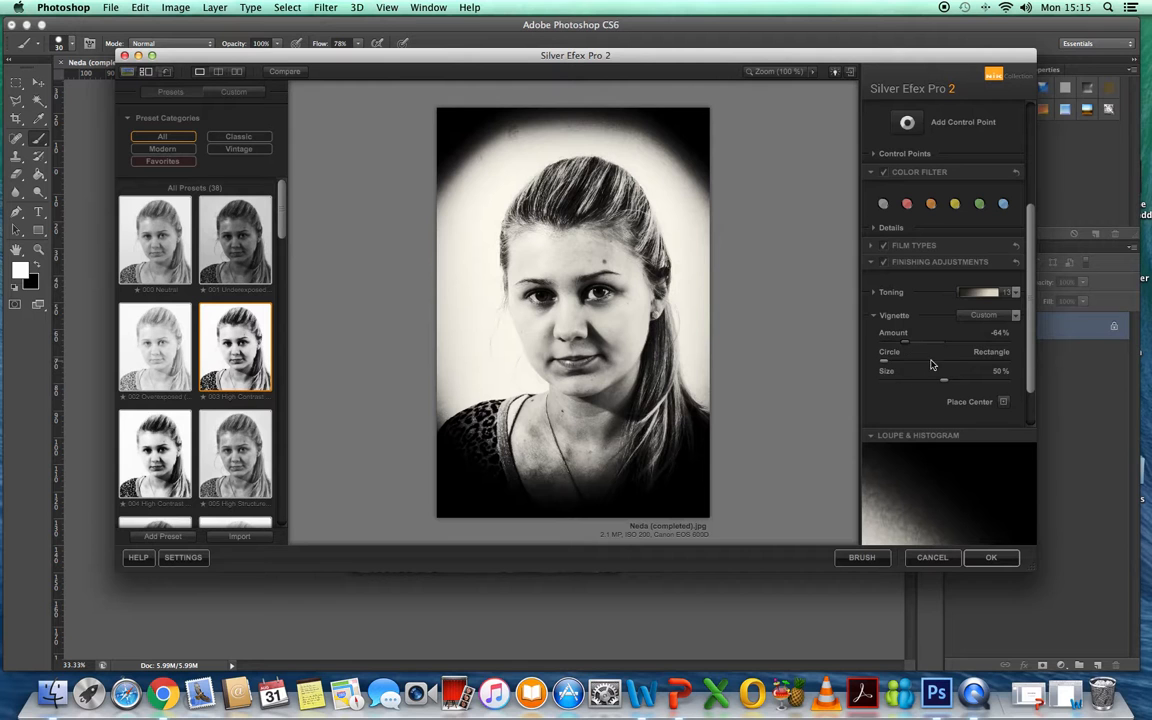
pyautogui.moveTo(885, 365); pyautogui.dragTo(1015, 370)
pyautogui.moveTo(906, 341); pyautogui.dragTo(931, 356)
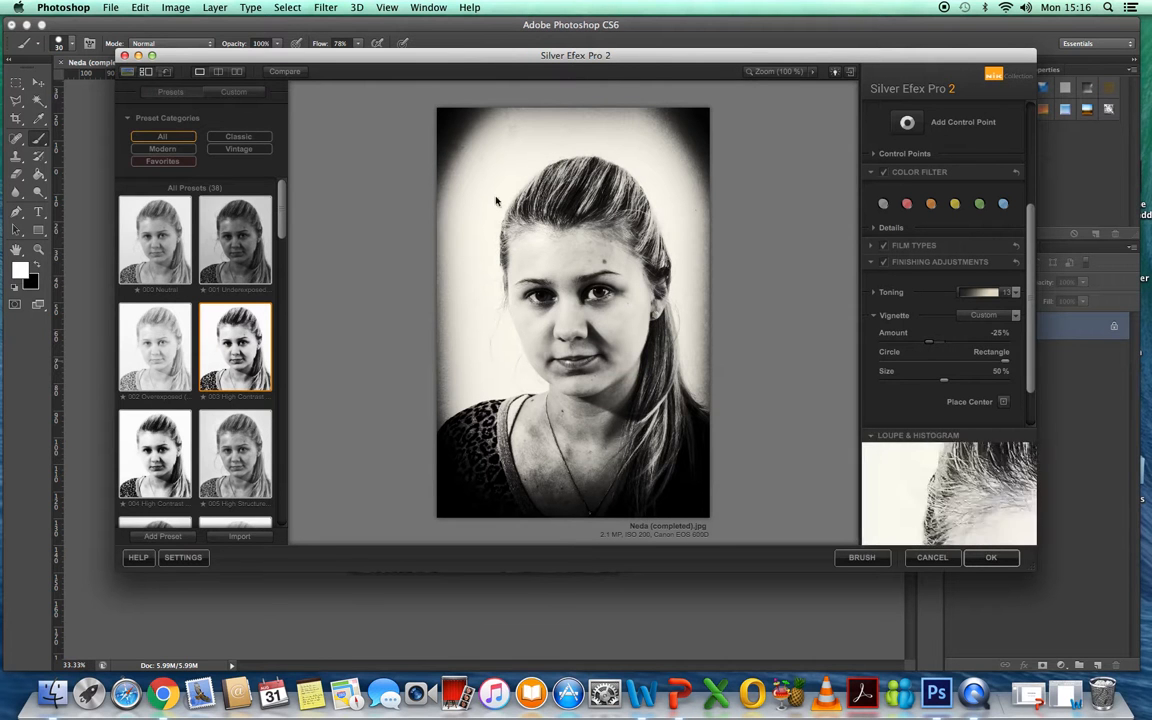
# Add a control point on the bridge of the nose, keep its radius small and expand its full set of sliders
pyautogui.click(907, 124)
pyautogui.click(568, 311)
pyautogui.moveTo(606, 316)
pyautogui.mouseDown()
pyautogui.moveTo(645, 322)
pyautogui.moveTo(617, 314)
pyautogui.mouseUp()
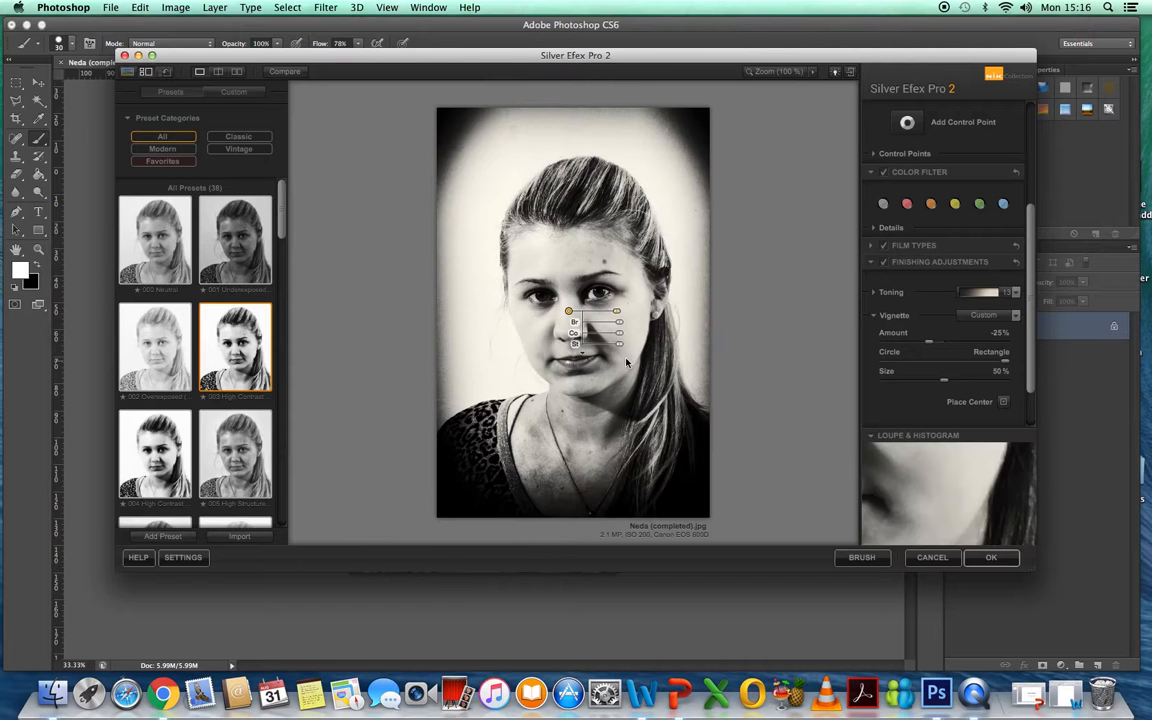
pyautogui.click(575, 345)
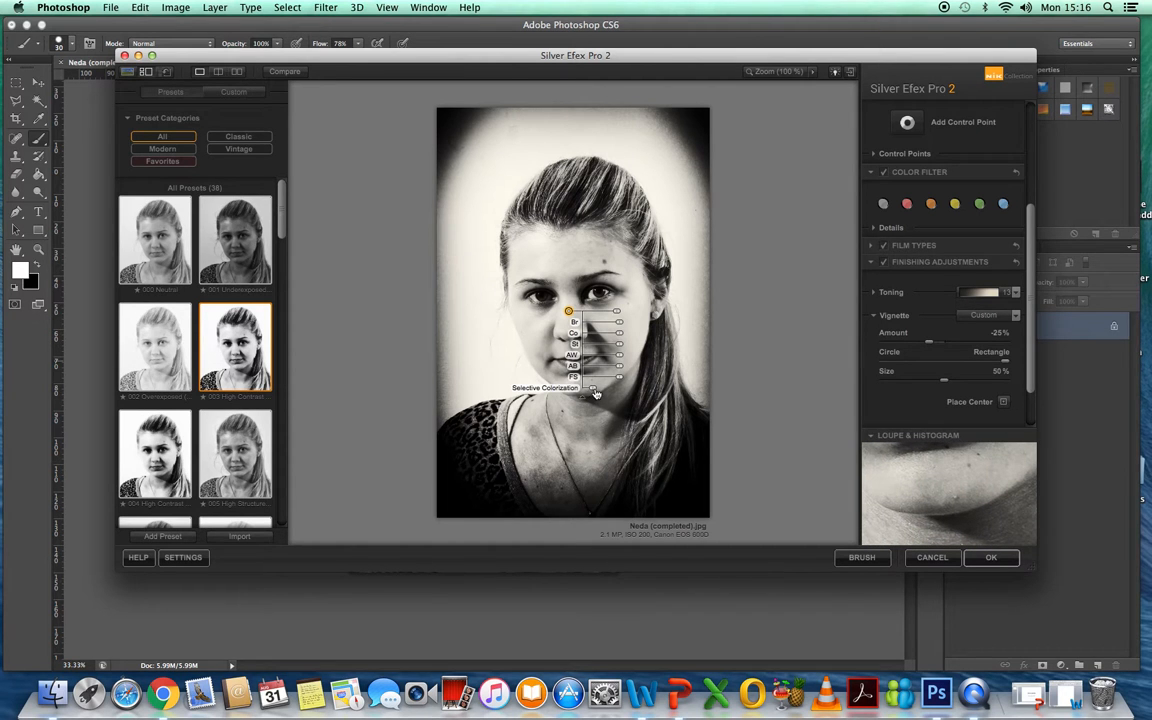
# Try 100% selective colorization on the nose control point and return it to 0%
pyautogui.moveTo(594, 391); pyautogui.dragTo(703, 392)
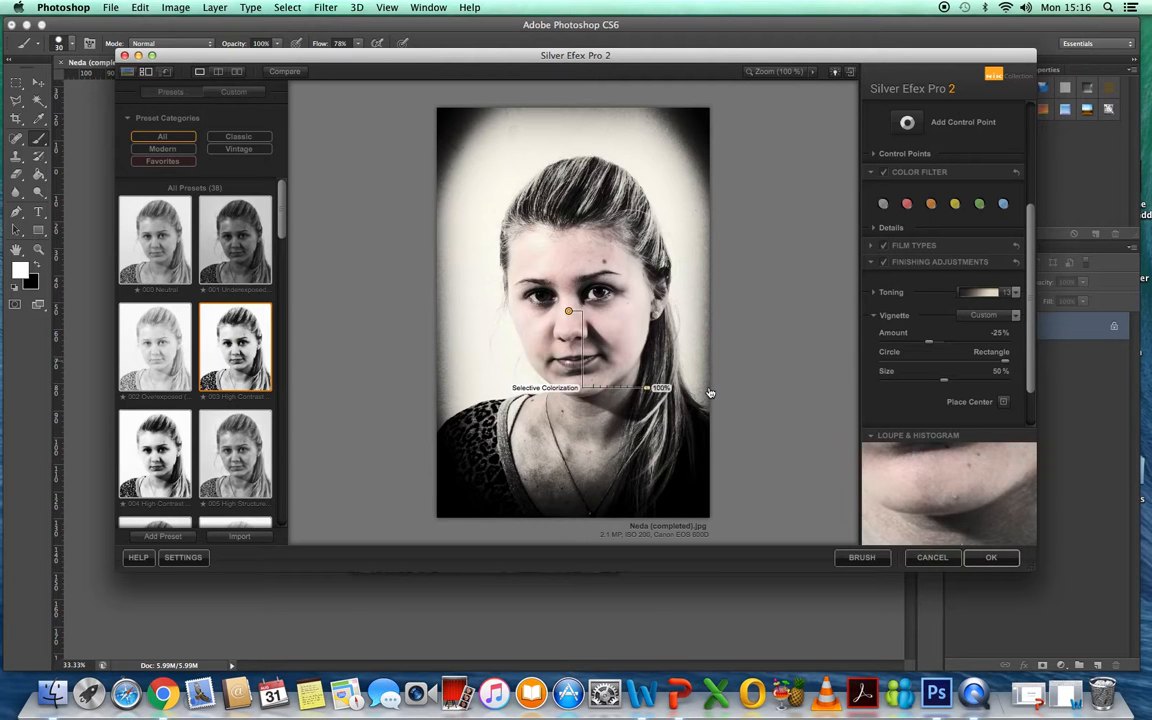
pyautogui.moveTo(647, 389)
pyautogui.mouseDown()
pyautogui.moveTo(635, 393)
pyautogui.moveTo(658, 395)
pyautogui.moveTo(643, 396)
pyautogui.mouseUp()
pyautogui.moveTo(643, 393); pyautogui.dragTo(580, 391)
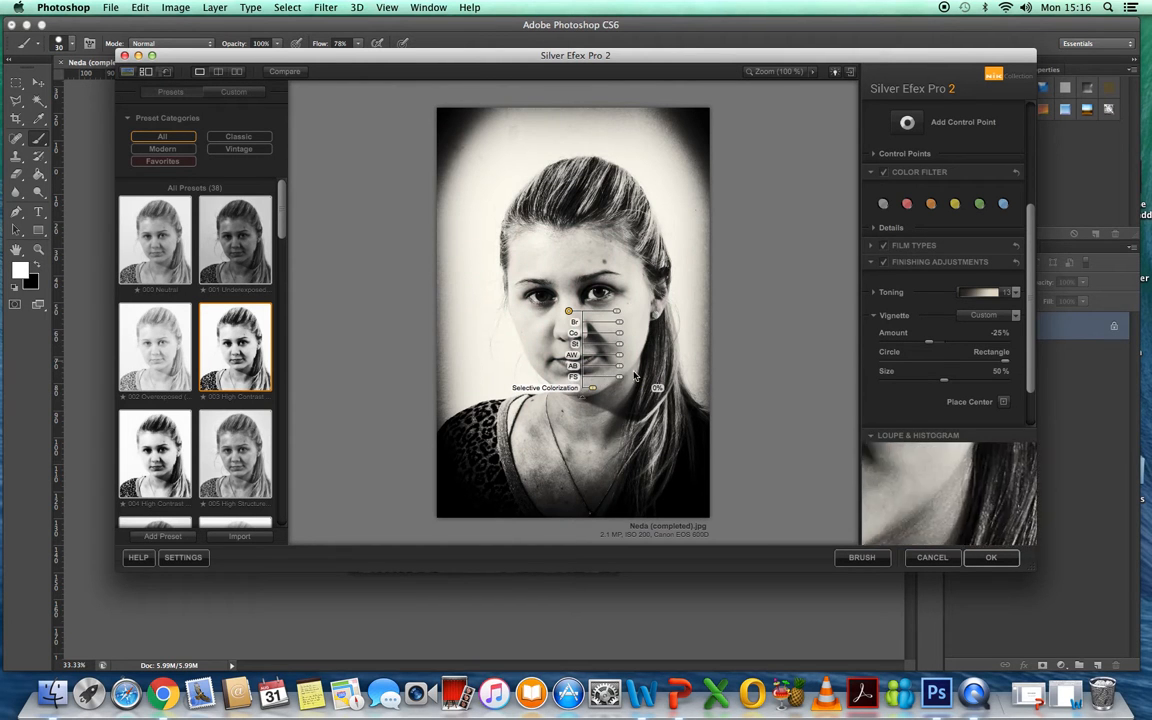
# On the nose control point, slightly lower Amplify Blacks, raise Amplify Whites, reduce structure and contrast, and set brightness to 6%
pyautogui.moveTo(619, 371)
pyautogui.mouseDown()
pyautogui.moveTo(630, 371)
pyautogui.moveTo(615, 370)
pyautogui.mouseUp()
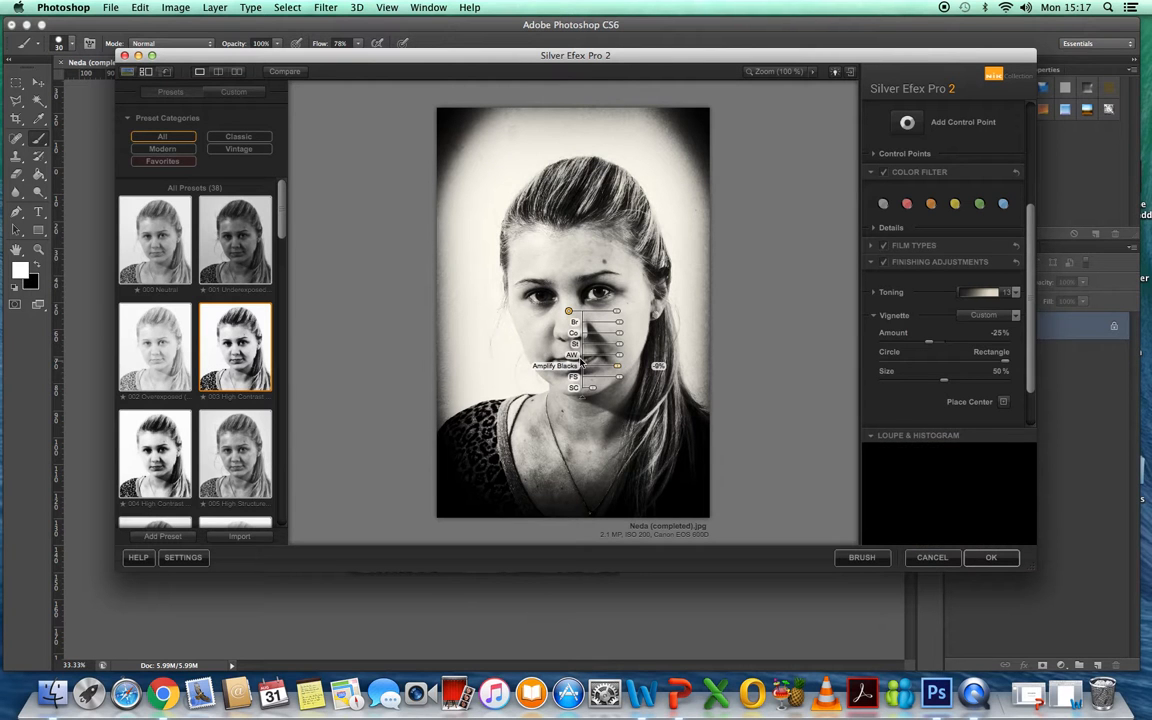
pyautogui.moveTo(620, 360)
pyautogui.mouseDown()
pyautogui.moveTo(647, 358)
pyautogui.moveTo(612, 358)
pyautogui.moveTo(631, 358)
pyautogui.mouseUp()
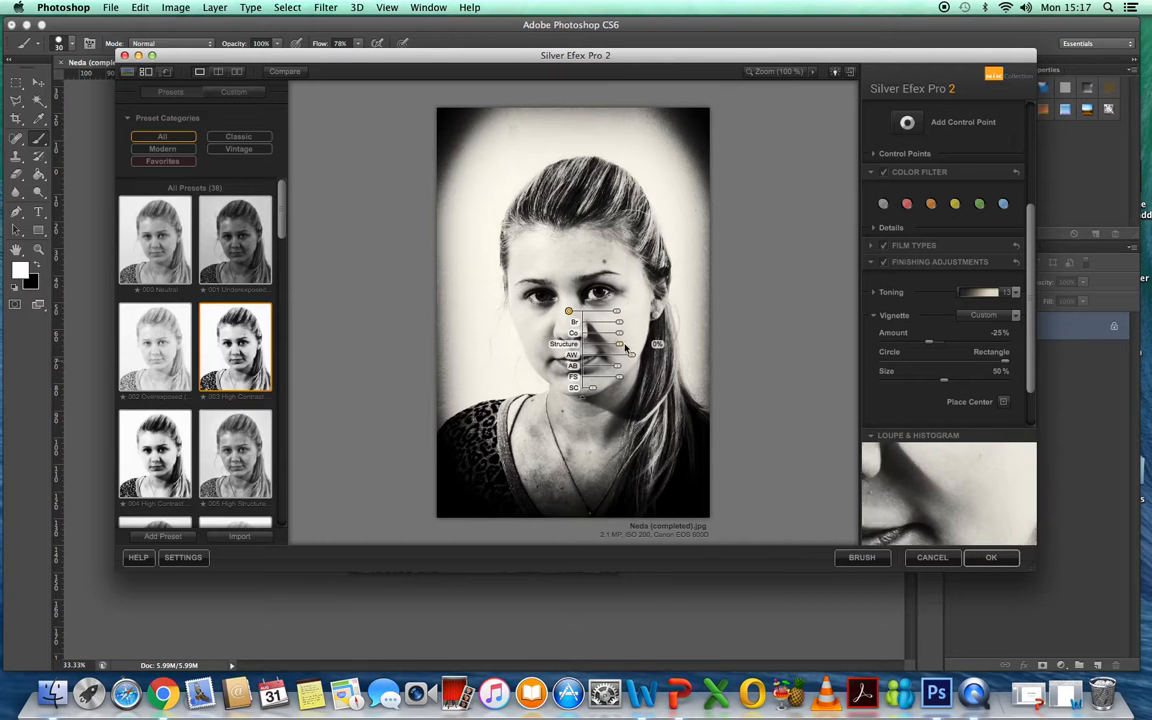
pyautogui.moveTo(620, 347)
pyautogui.mouseDown()
pyautogui.moveTo(652, 349)
pyautogui.moveTo(608, 344)
pyautogui.moveTo(640, 338)
pyautogui.moveTo(531, 334)
pyautogui.moveTo(619, 343)
pyautogui.moveTo(630, 337)
pyautogui.moveTo(589, 341)
pyautogui.moveTo(621, 325)
pyautogui.moveTo(604, 327)
pyautogui.moveTo(634, 328)
pyautogui.moveTo(620, 331)
pyautogui.mouseUp()
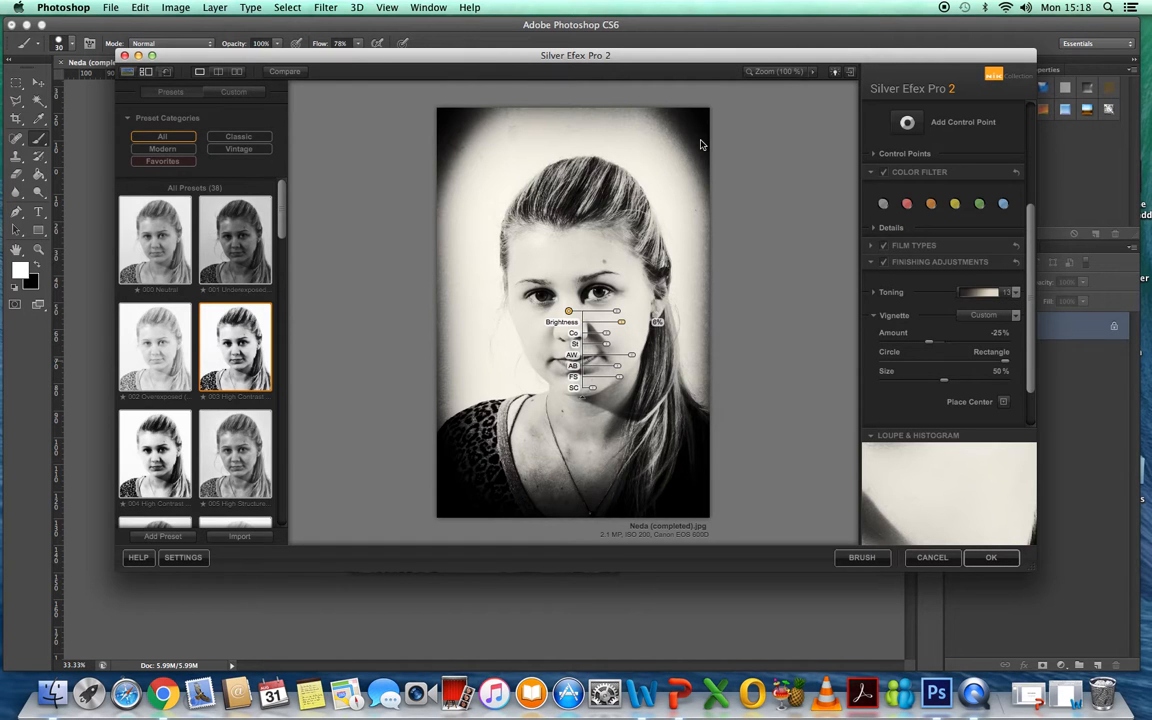
# Change the photo's toning to Selenium 4
pyautogui.click(1015, 292)
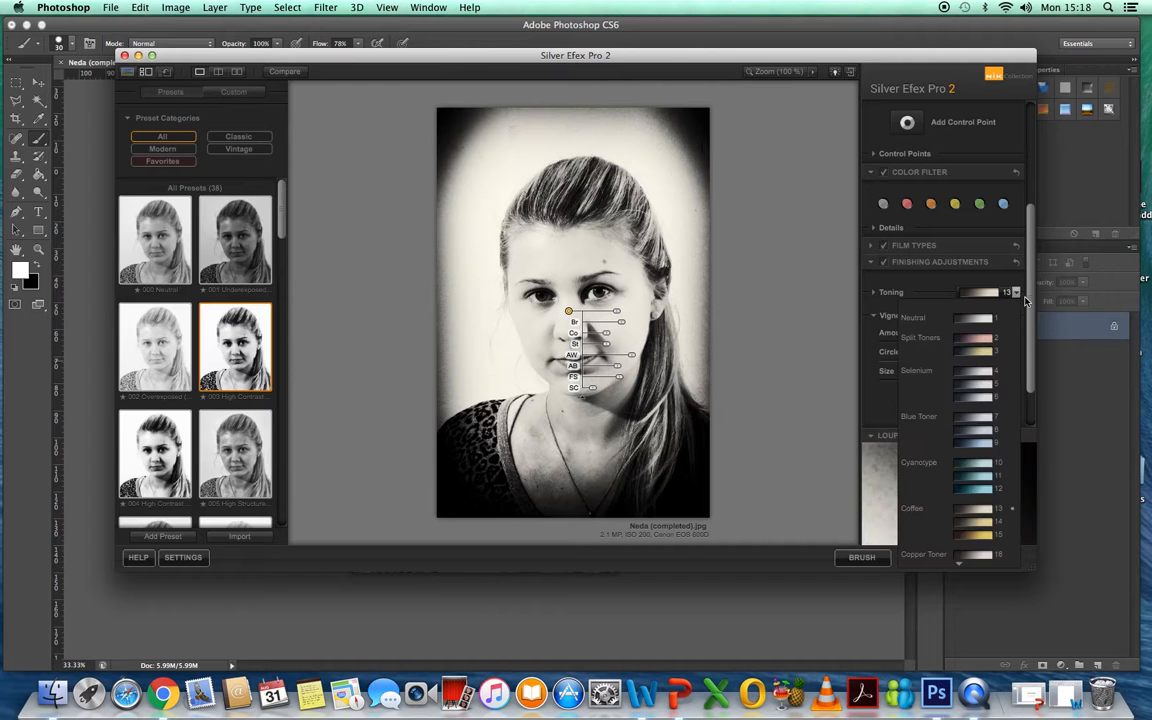
pyautogui.click(968, 374)
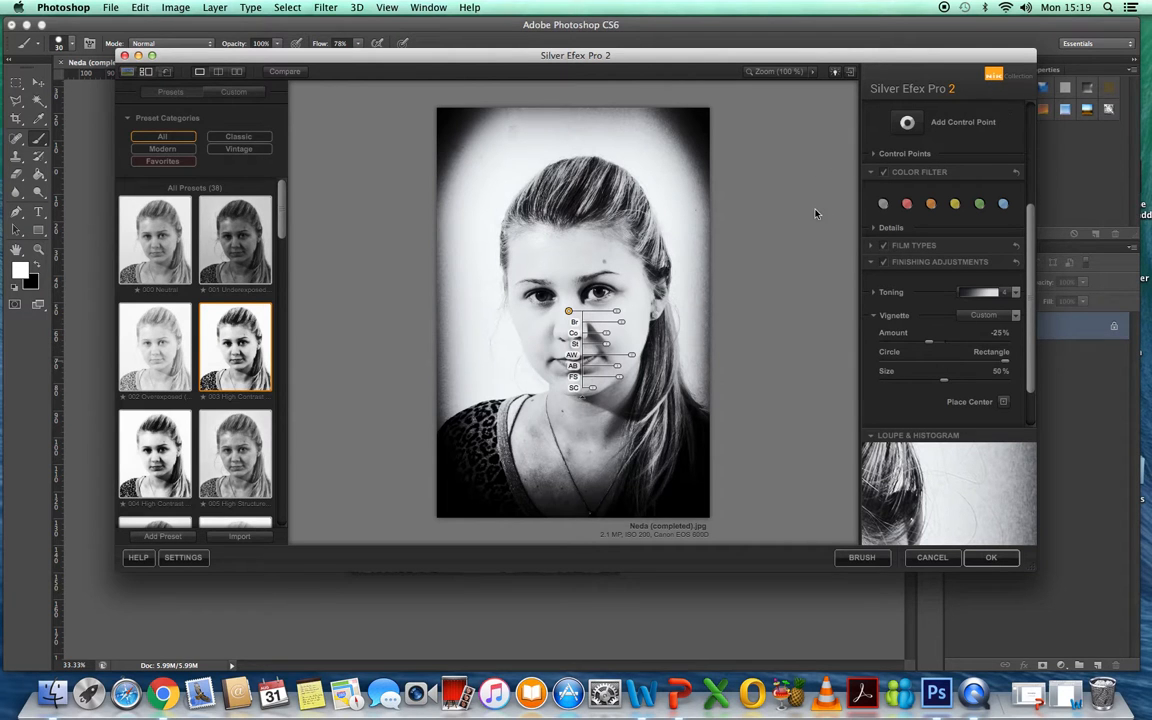
pyautogui.scroll(-3, 1012, 385)
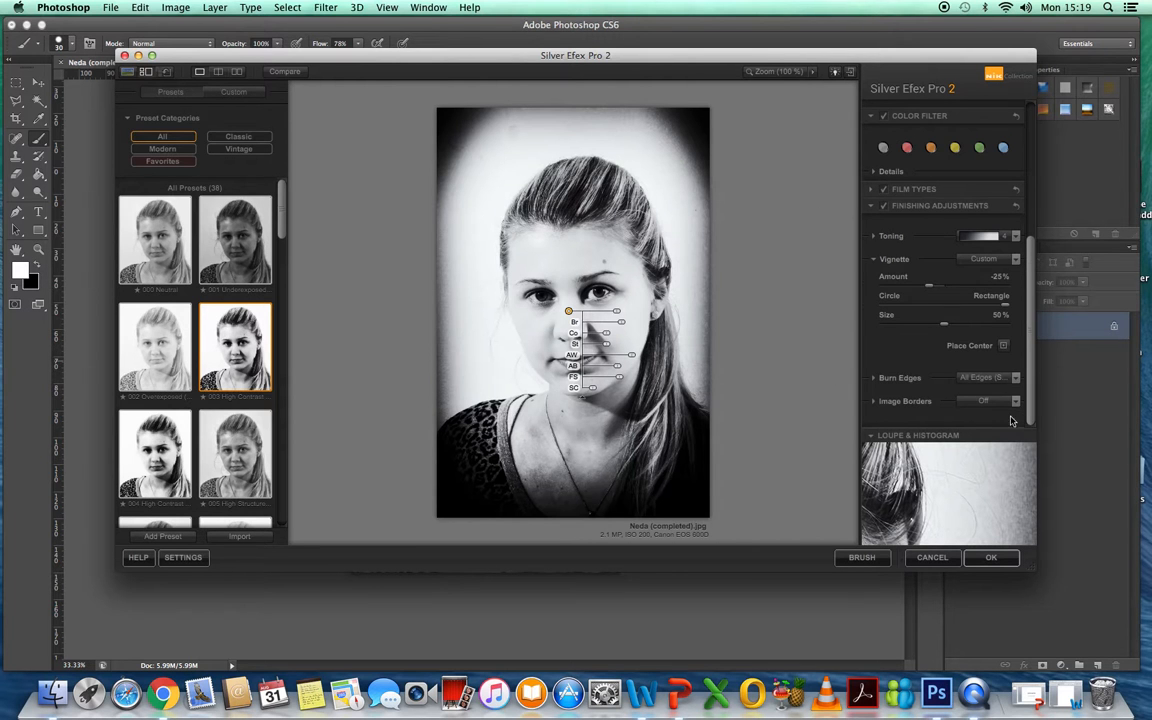